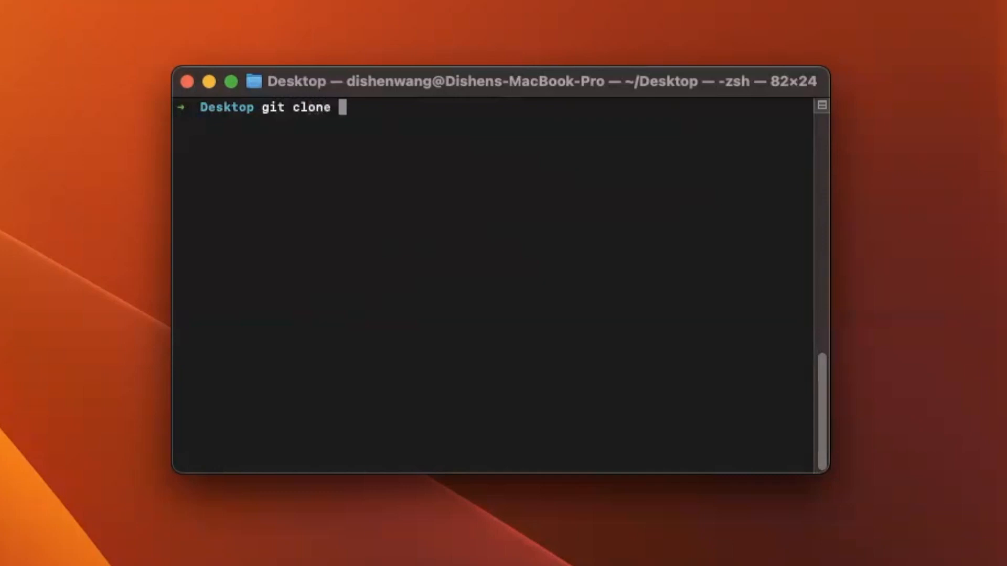
Clone the Dataherald repository onto the Desktop, rerunning git clone after clearing the old folder
type("https://github.com/Dataherald/dataherald.git")
key("Return")
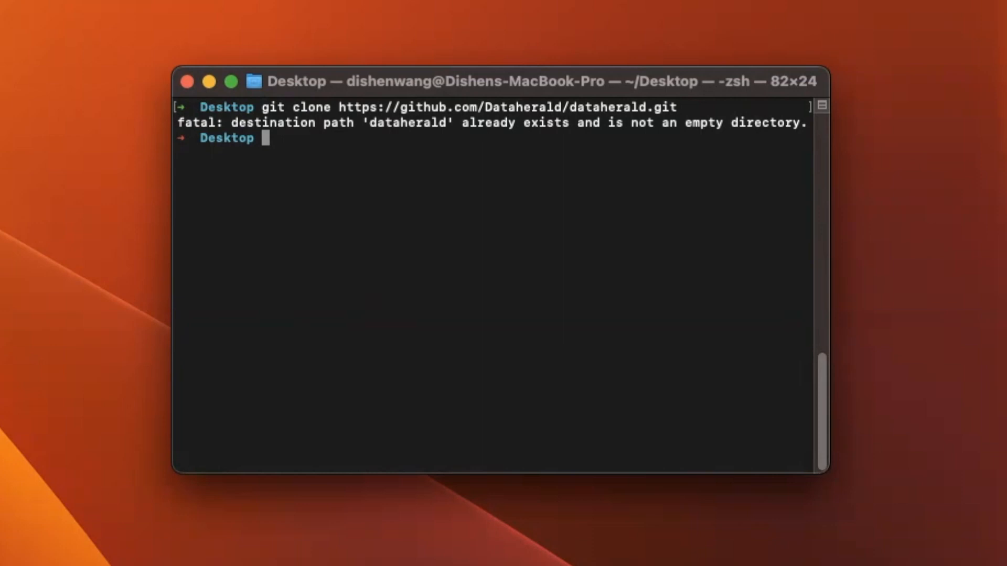
key("super+Tab")
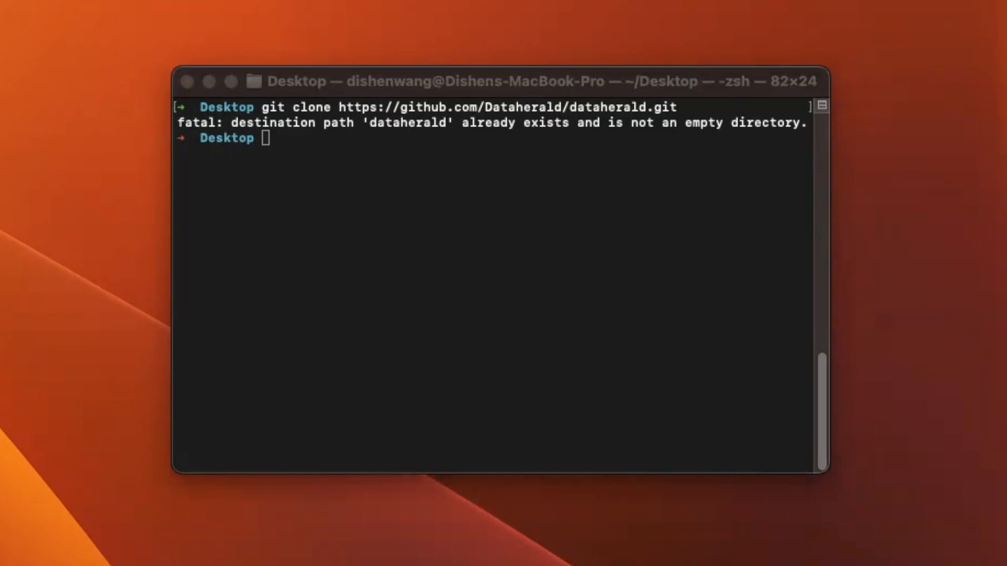
left_click(364, 165)
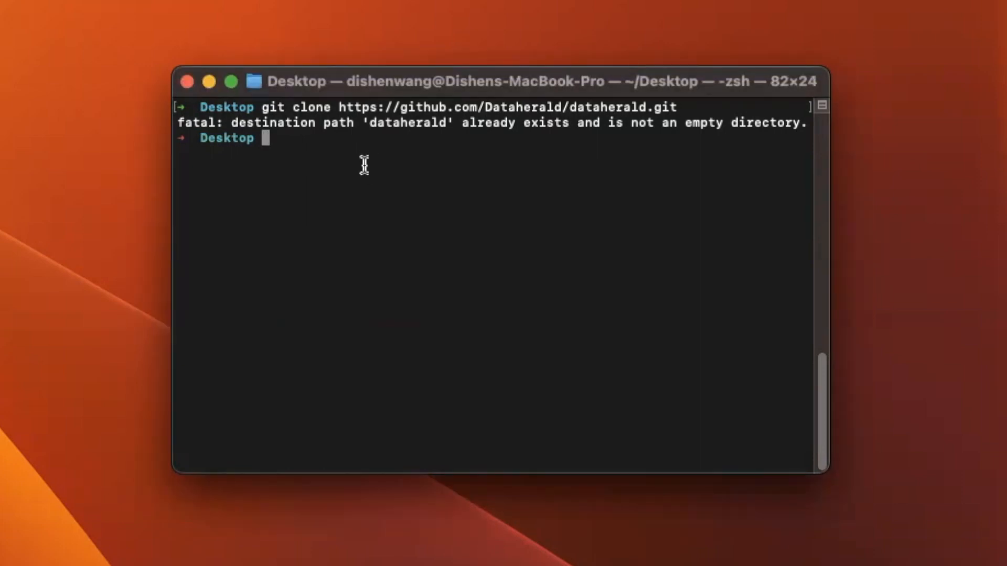
key("Up")
key("Return")
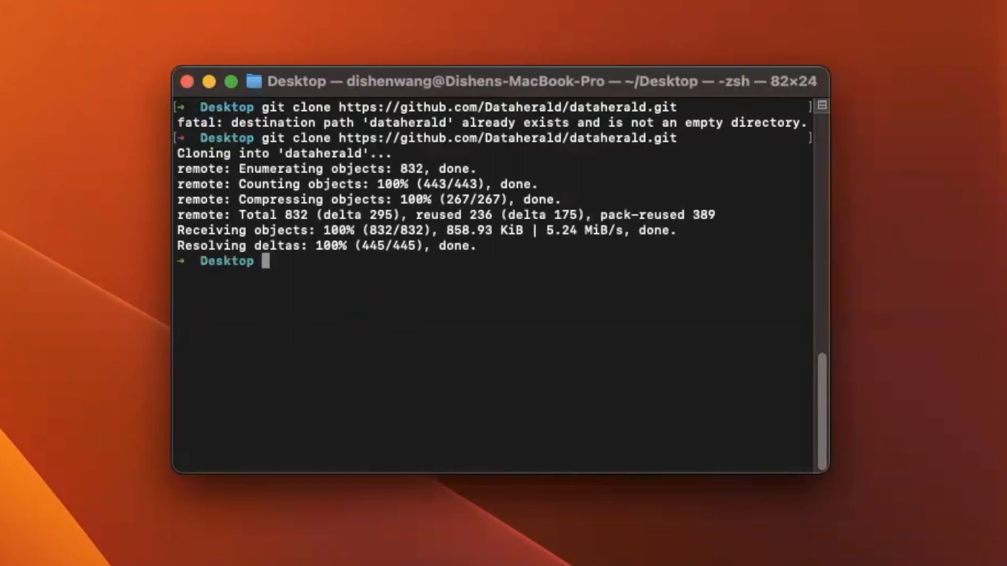
key("super+Tab")
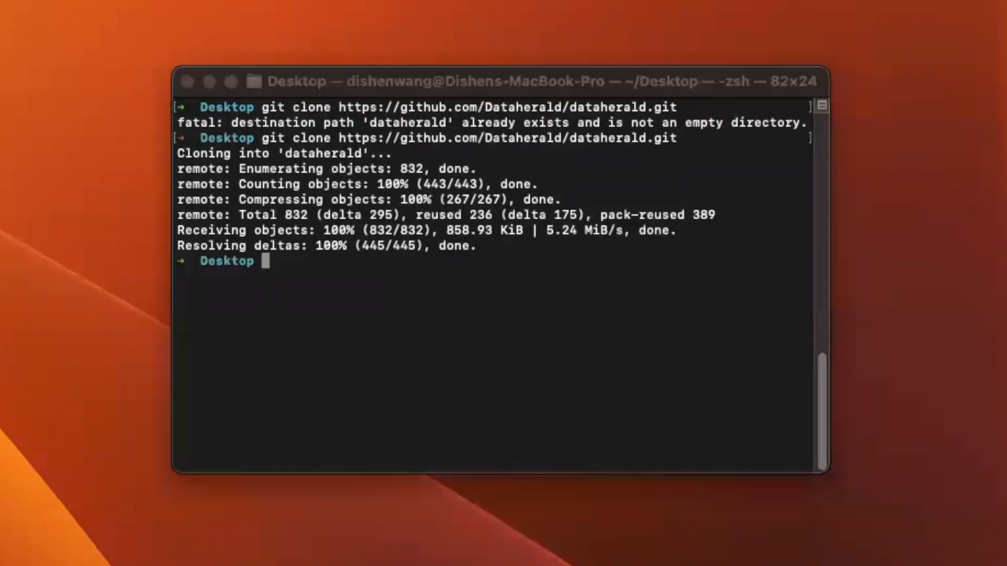
left_click(282, 324)
key("super+Tab")
left_click(380, 373)
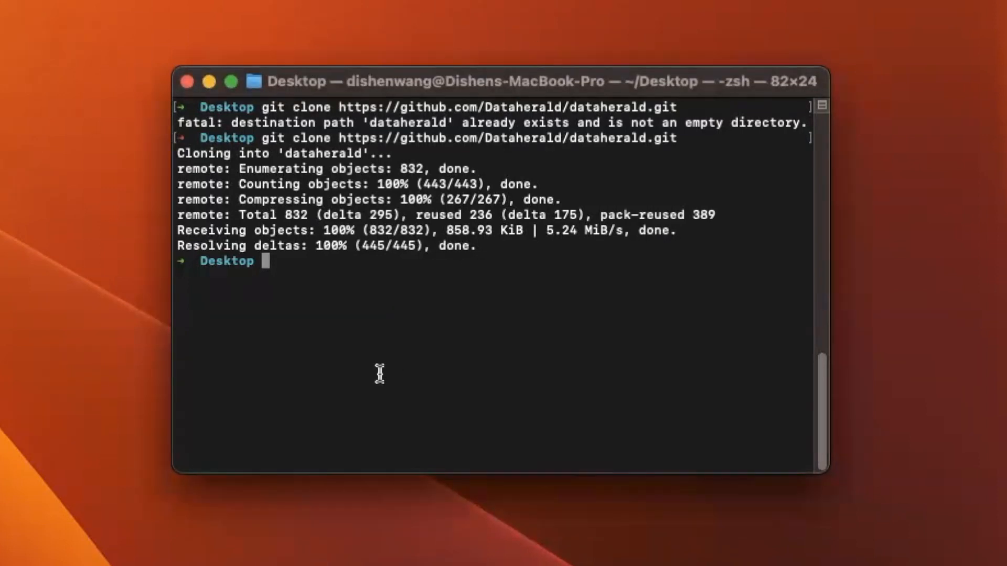
Move into the dataherald folder and enter cp .env.example .env
type("cd datah")
key("Tab")
key("Return")
type("cp .env.example ")
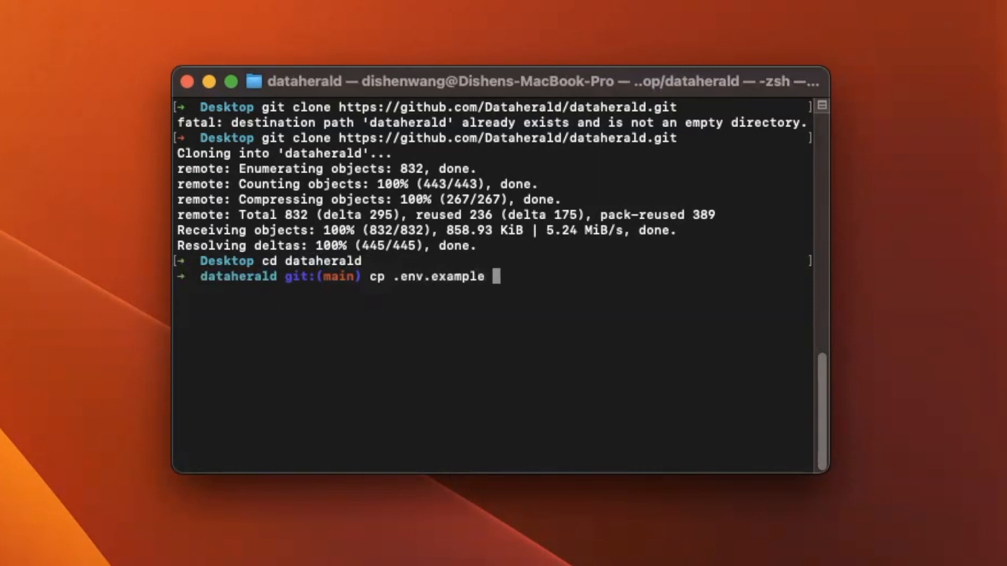
type(".env")
Create the .env file from .env.example and open a new Visual Studio Code window
key("Return")
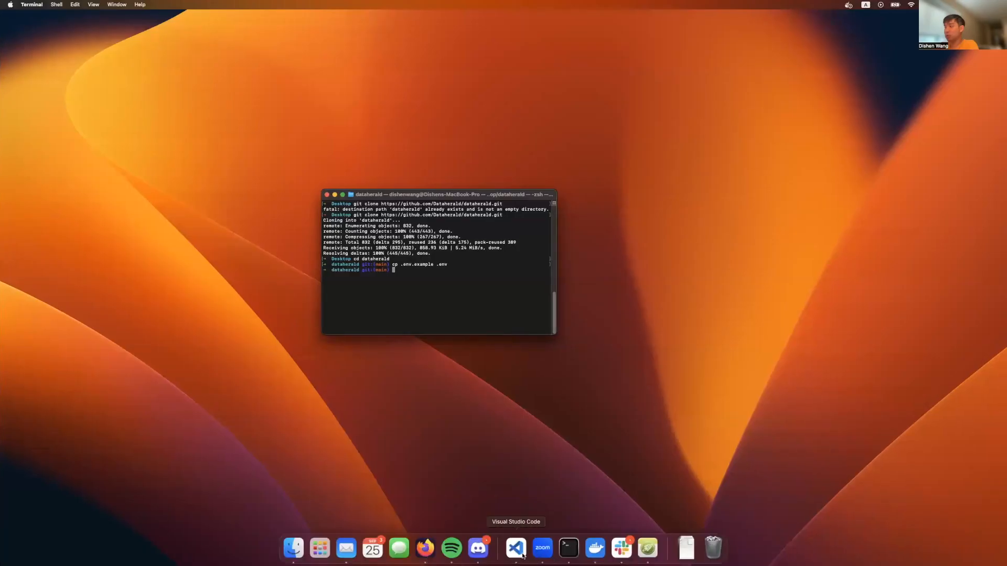
right_click(516, 548)
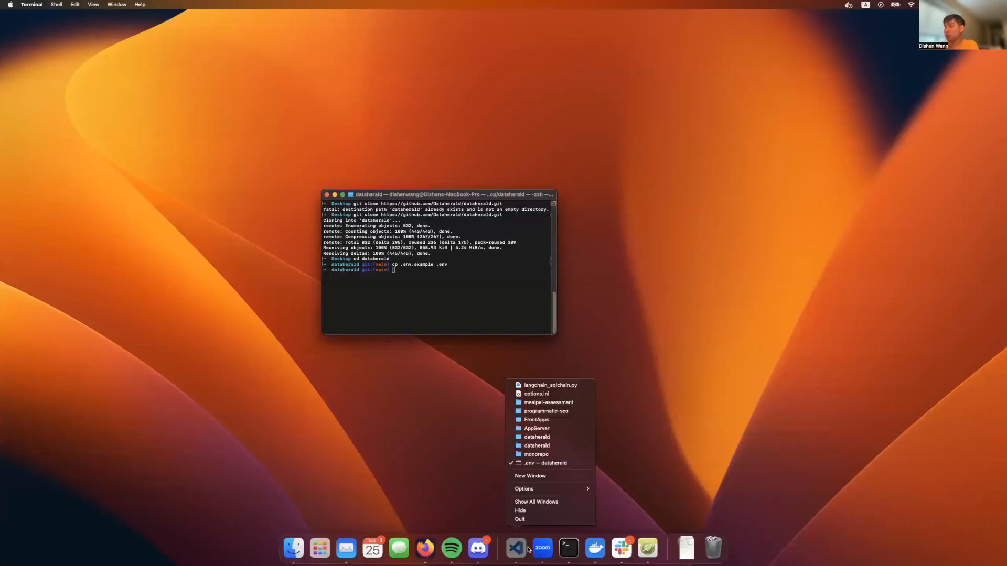
left_click(542, 477)
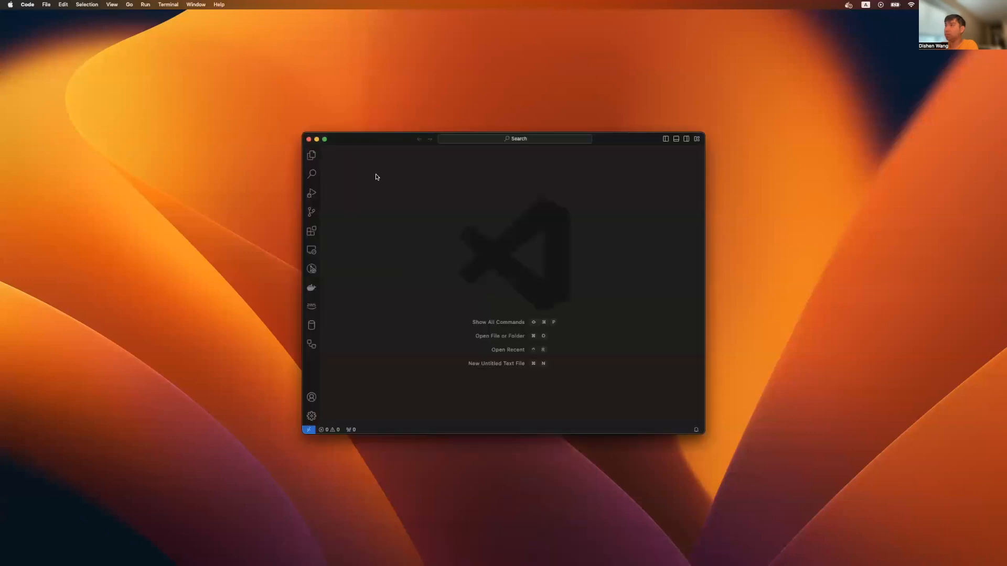
Open the dataherald project folder in the editor and make the window full screen
left_click(368, 322)
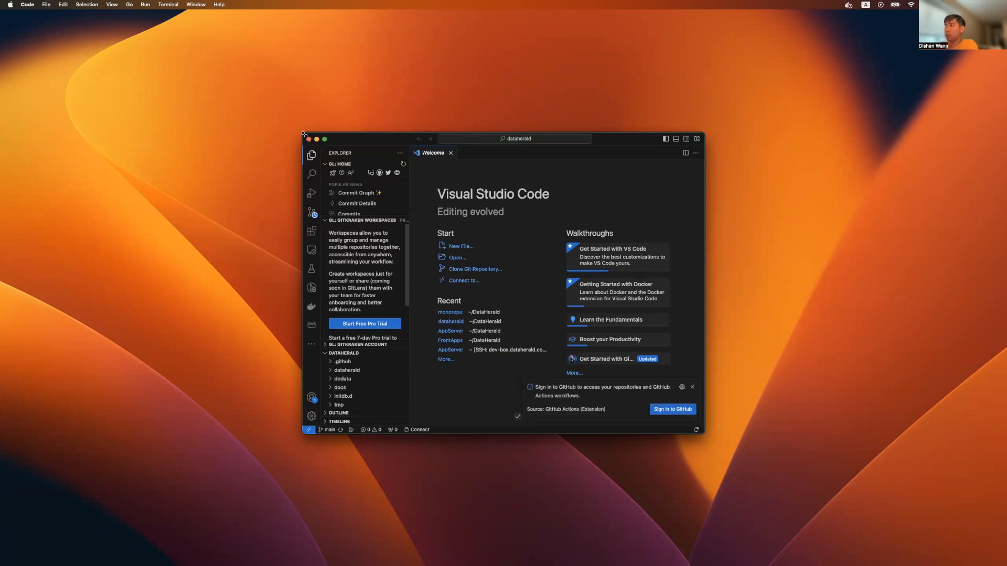
left_click_drag(303, 133, 163, 17)
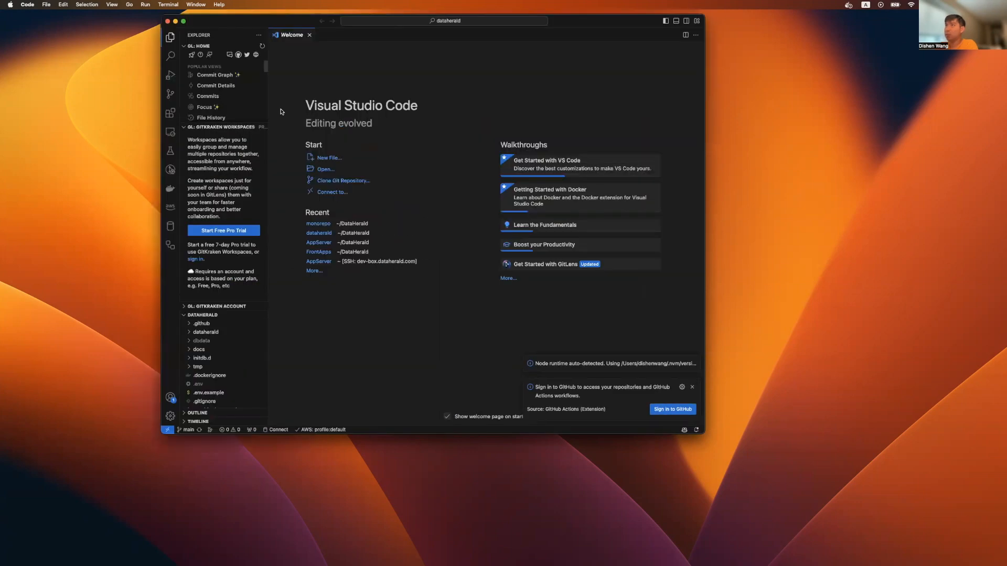
left_click(46, 4)
left_click(52, 57)
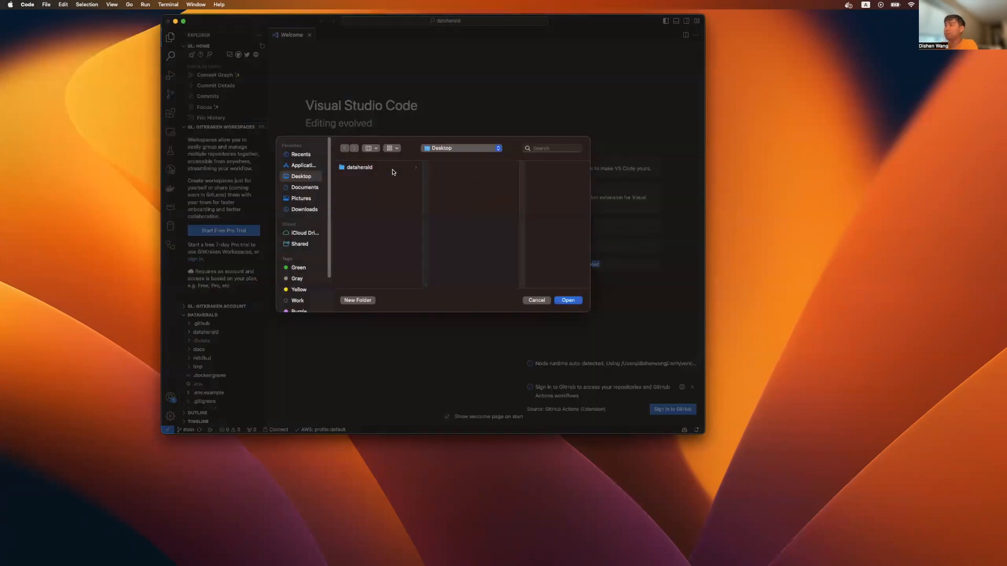
left_click(574, 300)
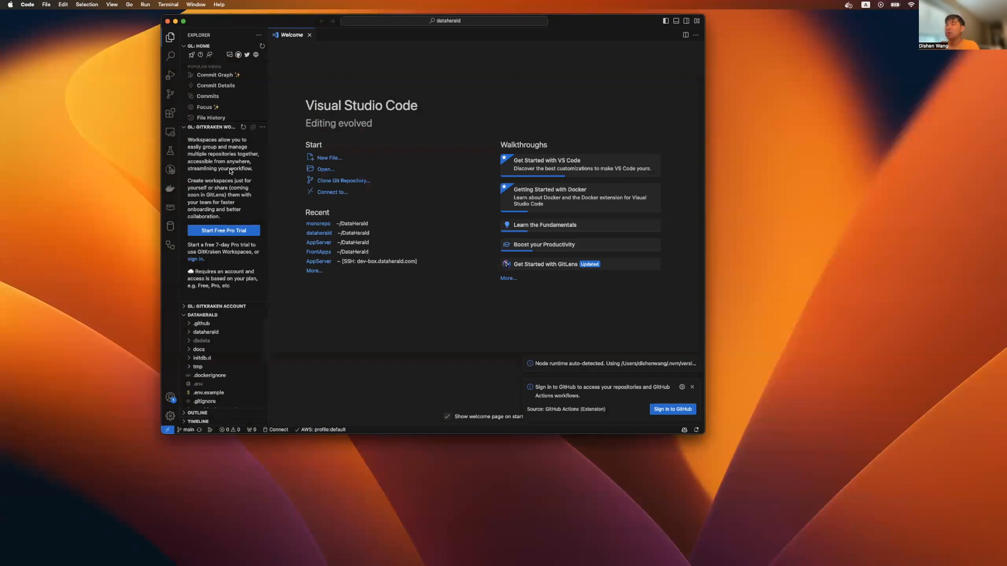
left_click(183, 22)
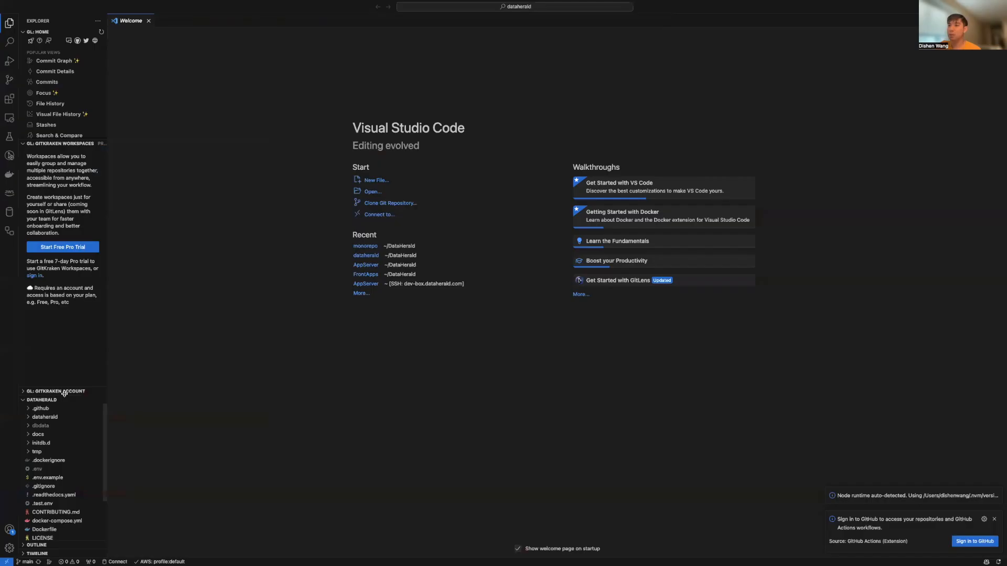
Open .env and look over its MongoDB settings lines
left_click(38, 469)
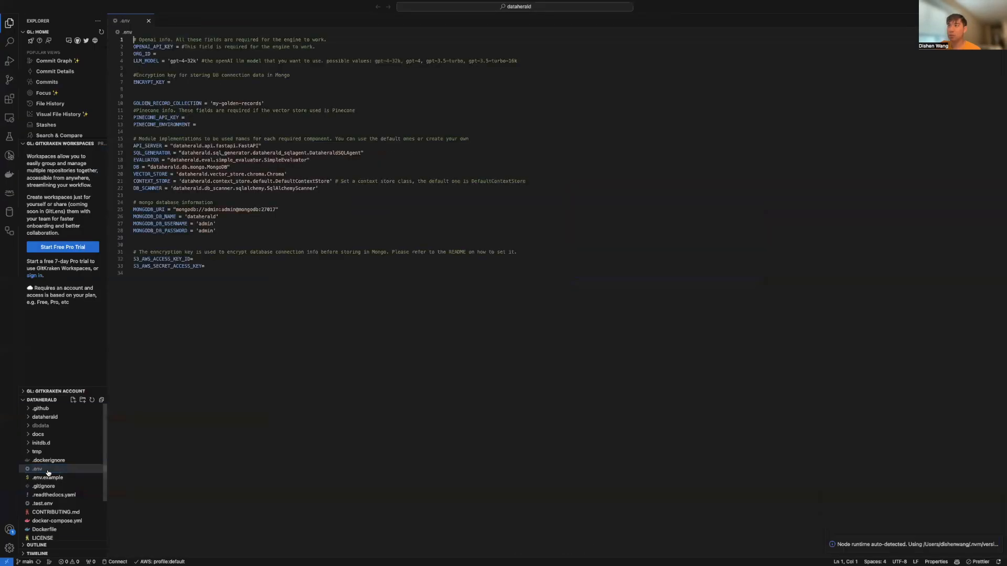
left_click_drag(216, 231, 118, 208)
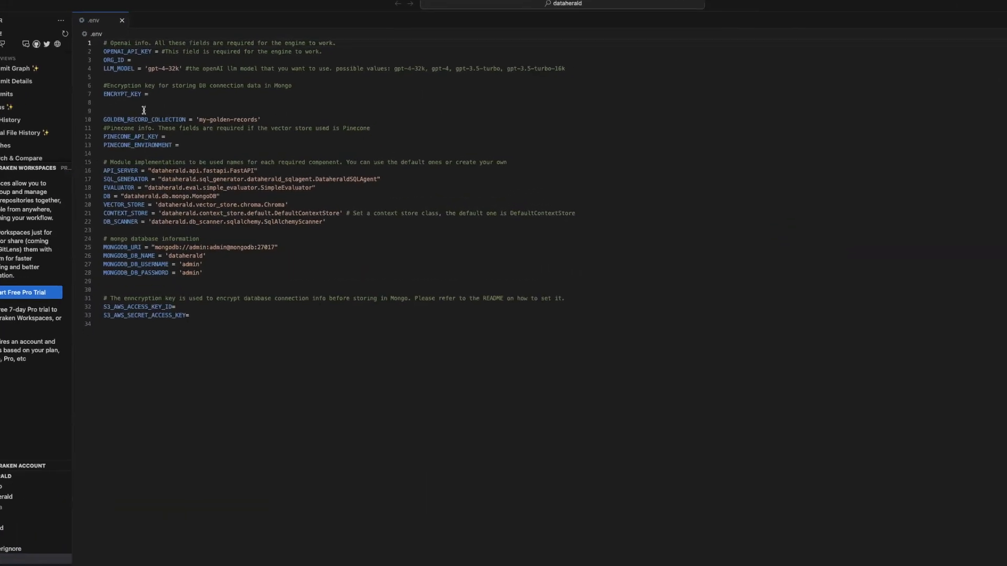
left_click_drag(23, 316, 26, 320)
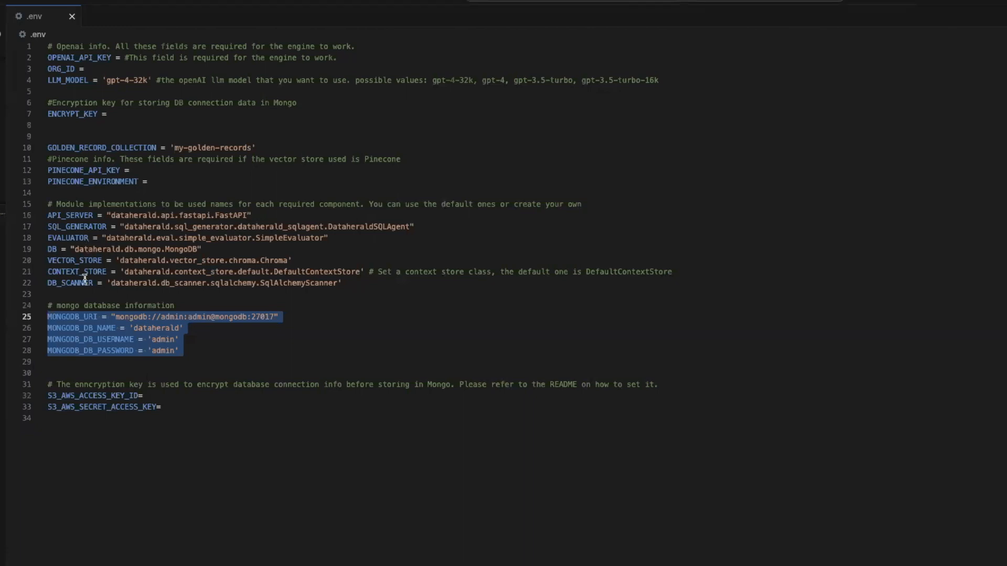
left_click(76, 295)
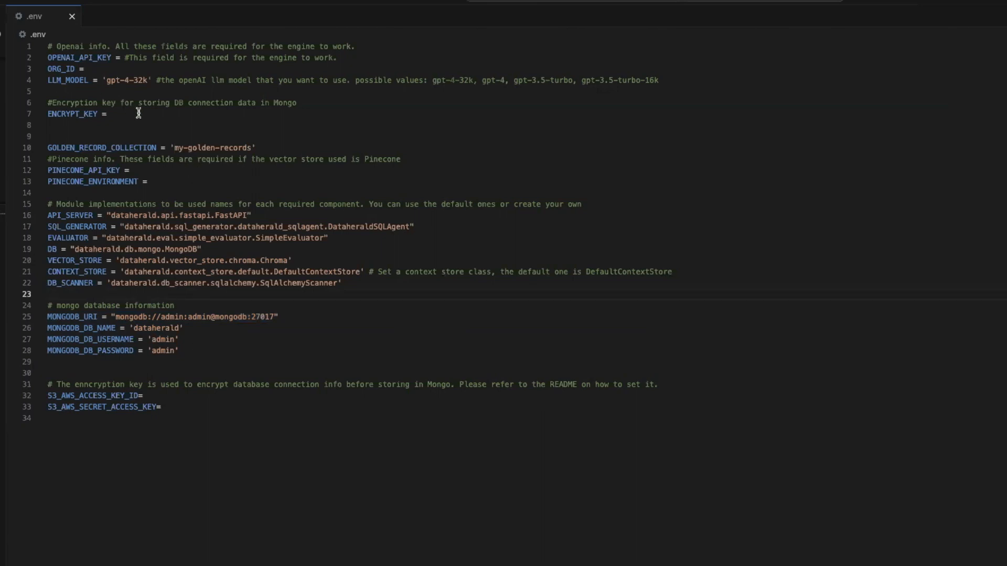
Review the OPENAI_API_KEY, ORG_ID, LLM_MODEL and ENCRYPT_KEY lines, then start an integrated terminal
left_click_drag(140, 113, 48, 47)
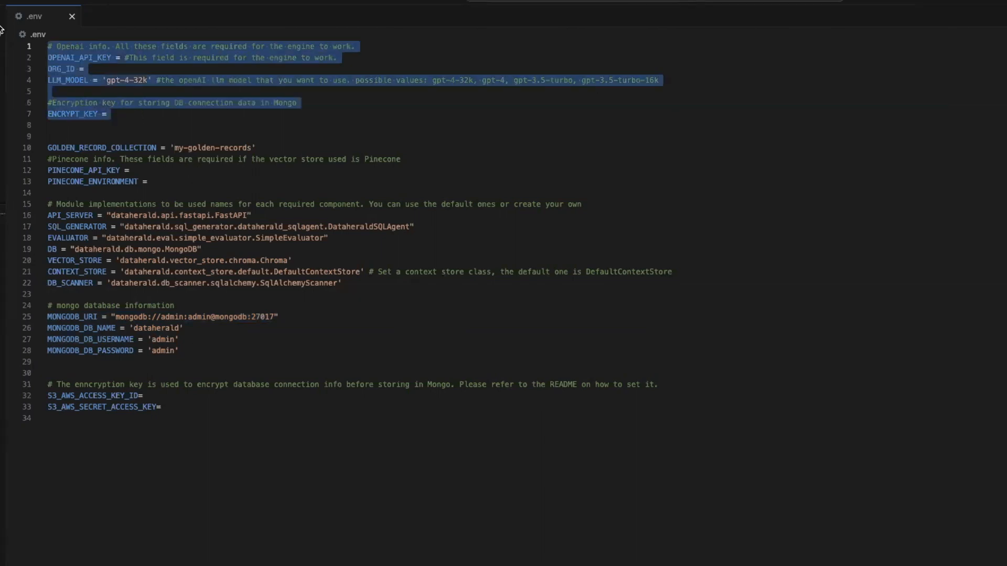
double_click(77, 59)
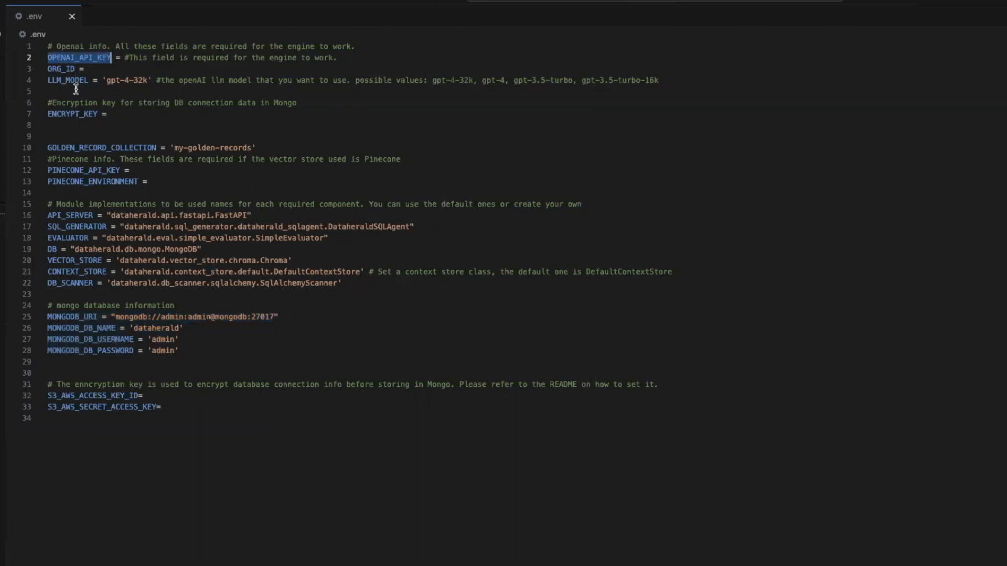
triple_click(55, 69)
triple_click(58, 82)
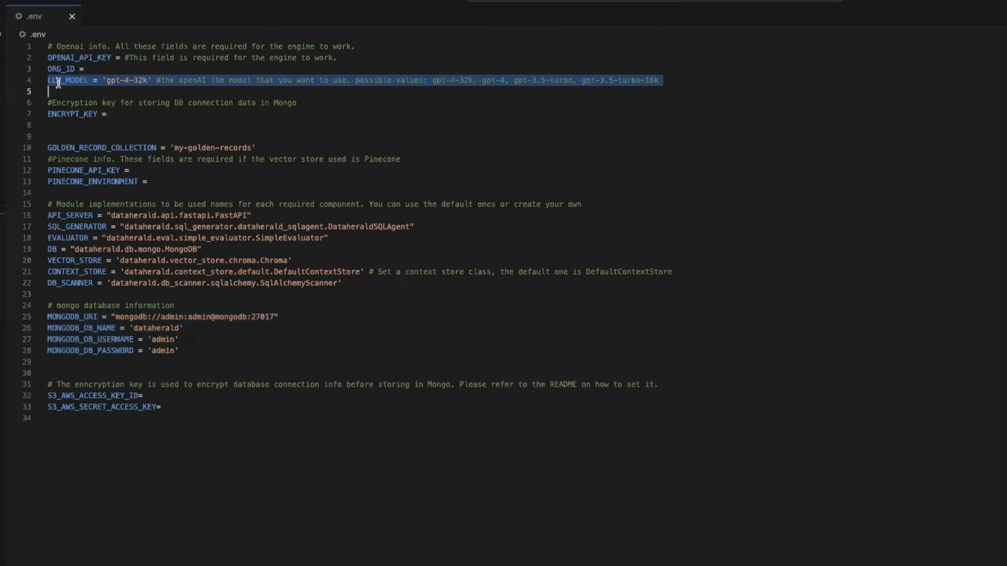
triple_click(84, 115)
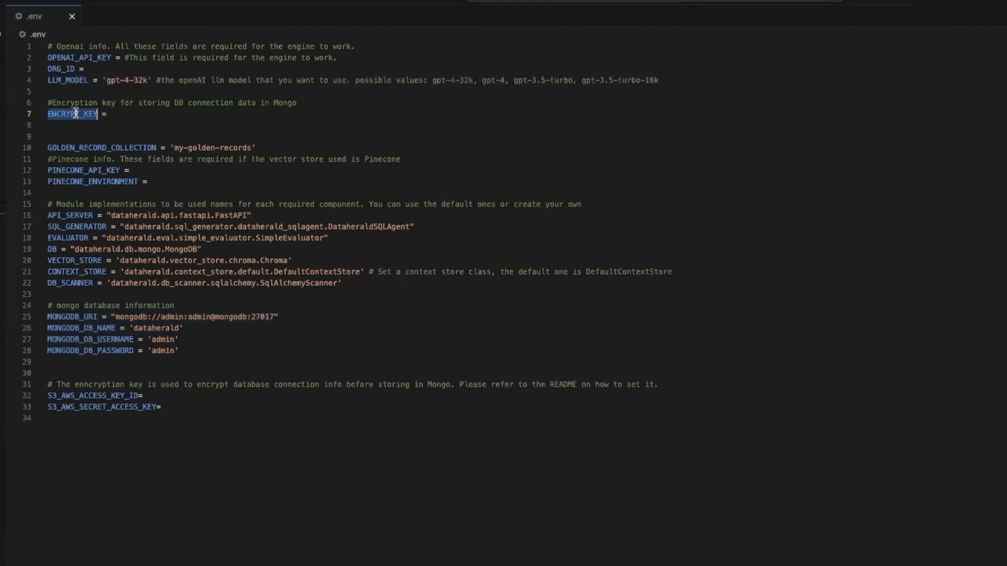
left_click(139, 1)
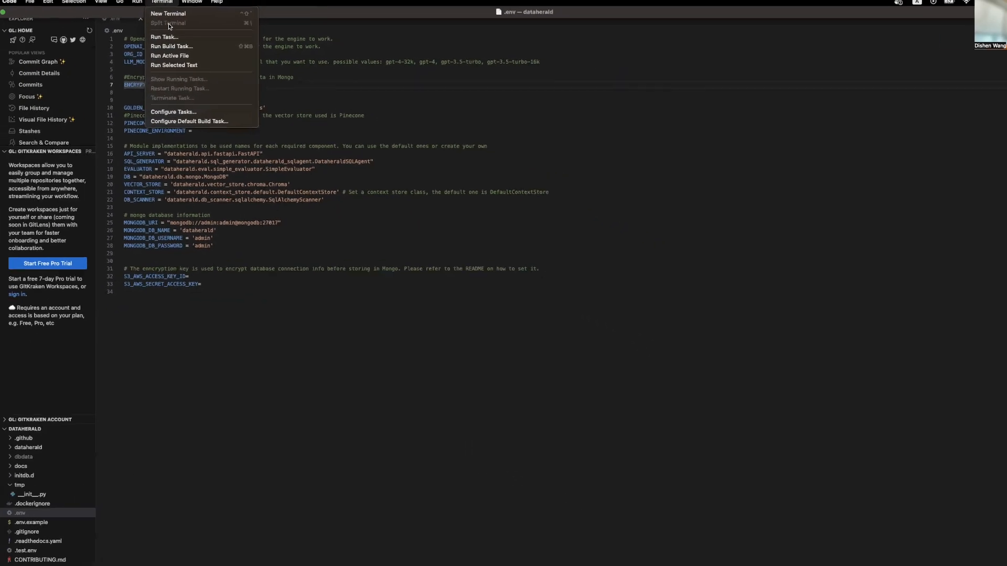
left_click(169, 14)
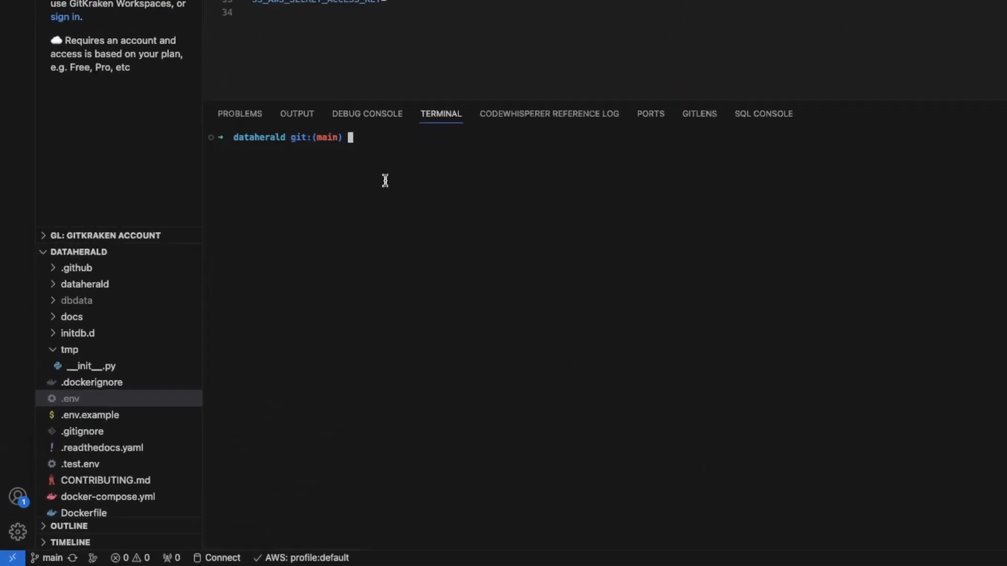
Start python3 and import Fernet from cryptography.fernet
type("python3")
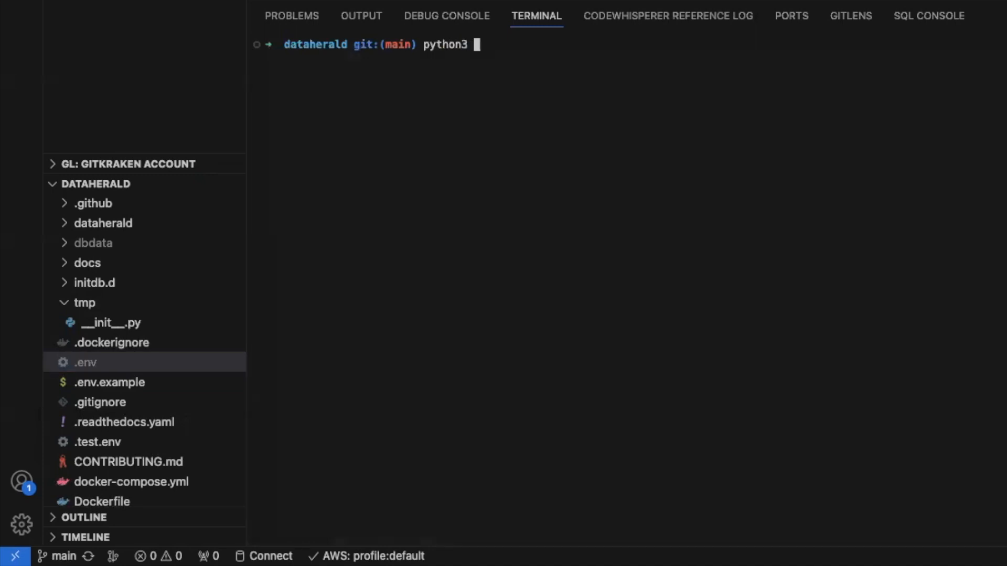
key("Return")
type("from cryptography.fernet im")
key("BackSpace")
key("BackSpace")
key("BackSpace")
type(".fernet import ")
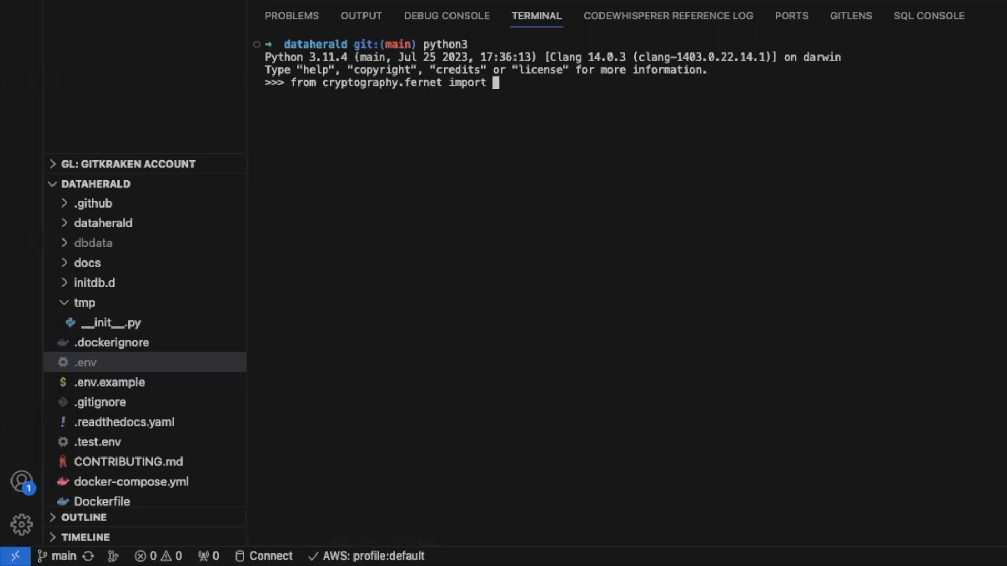
type("Fernet")
key("Return")
Run Fernet.generate_key(), select the printed key, and place the cursor at ENCRYPT_KEY
type("Fernet")
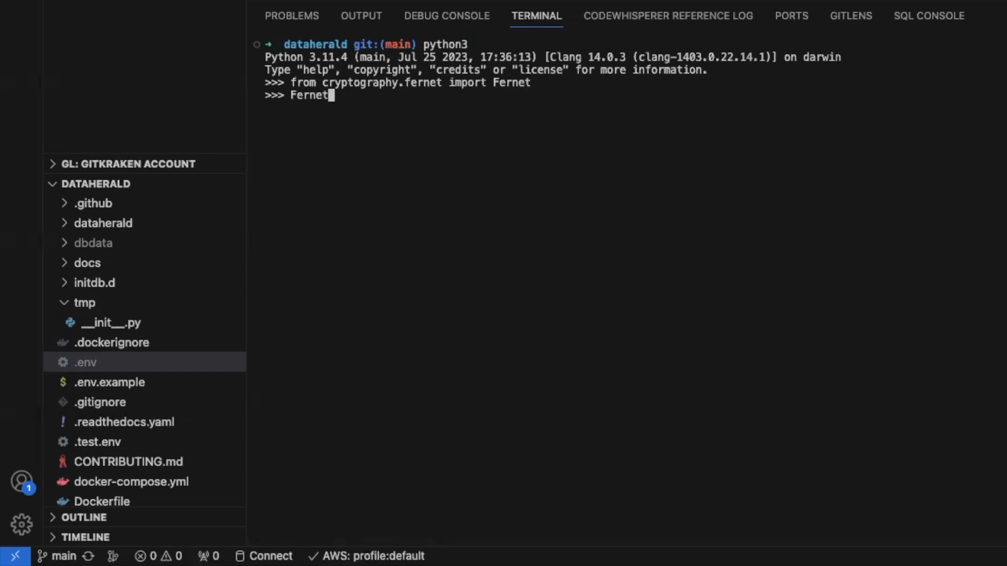
type(".generate_key()")
key("Return")
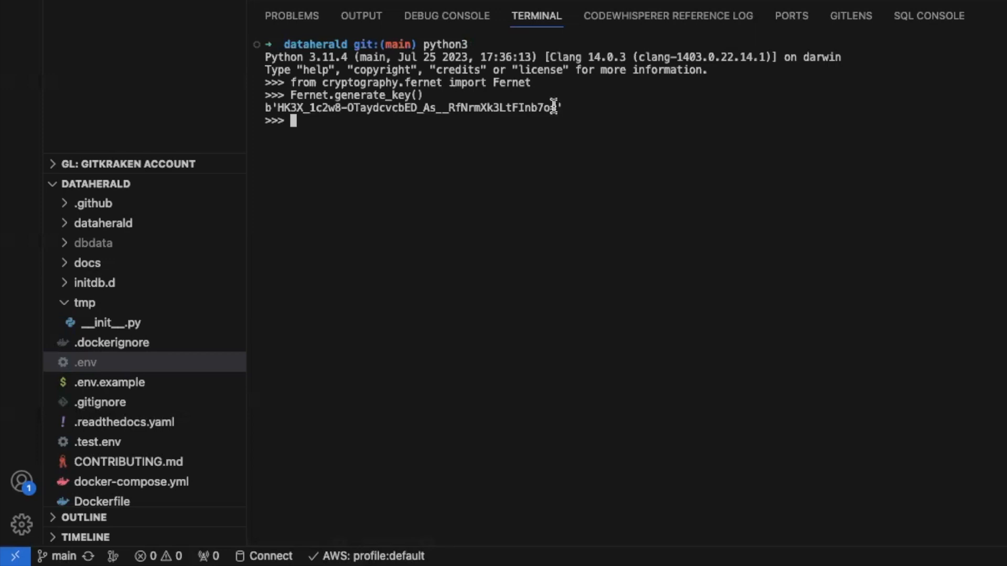
left_click_drag(561, 107, 266, 108)
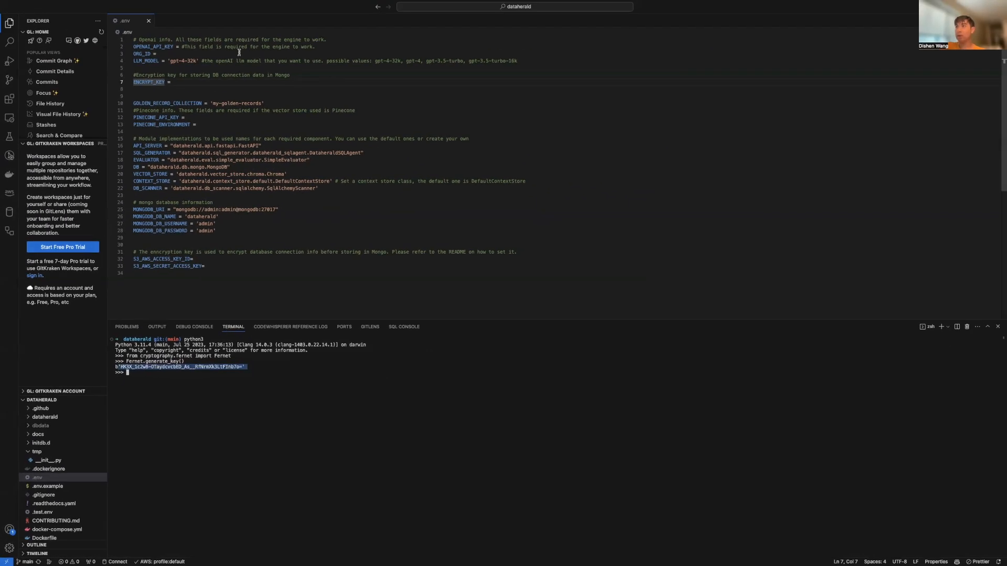
left_click(189, 83)
Paste the generated Fernet key as the ENCRYPT_KEY value in .env
type("'HK3X_1c2w8-0TaydcvcbED_As__RfNrmXk3LtFInb7o='")
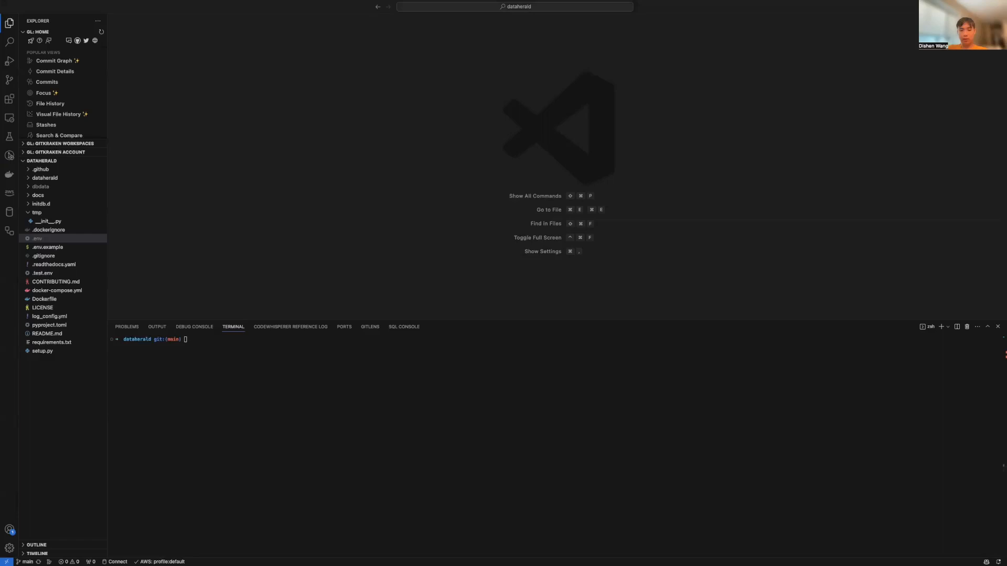
Create the backendnetwork Docker network with docker network create
left_click(152, 406)
type("dokcer")
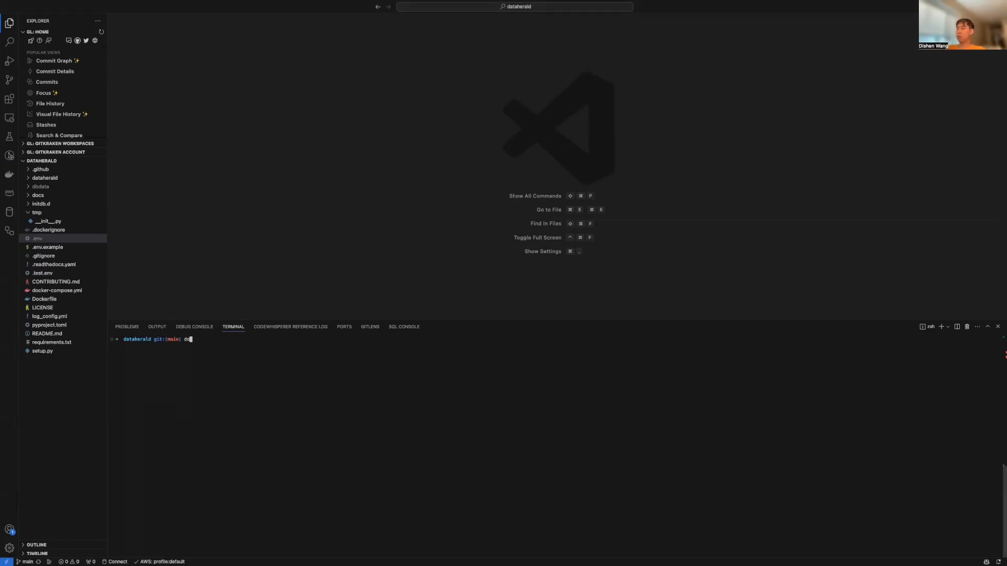
key("BackSpace")
key("BackSpace")
key("BackSpace")
key("BackSpace")
key("BackSpace")
type("cker network create backendnetwork")
key("Return")
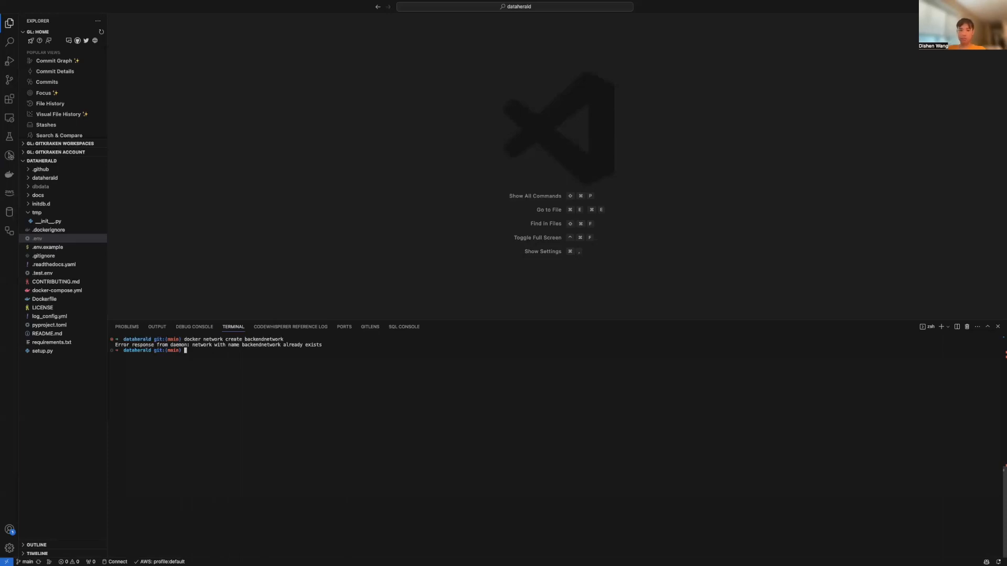
Build and start the services with docker-compose up --build and watch the startup logs
type("docker")
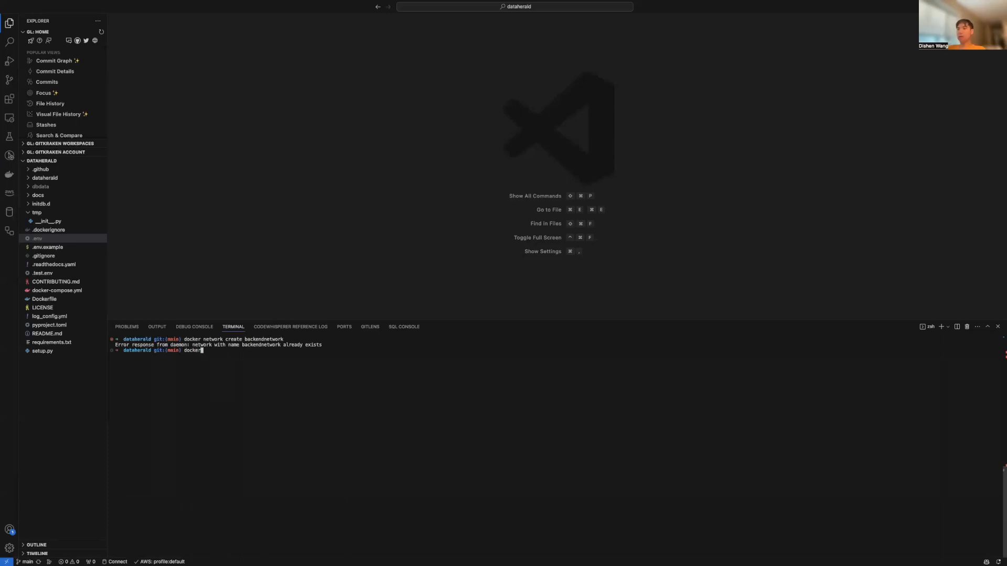
type("-compose up --build")
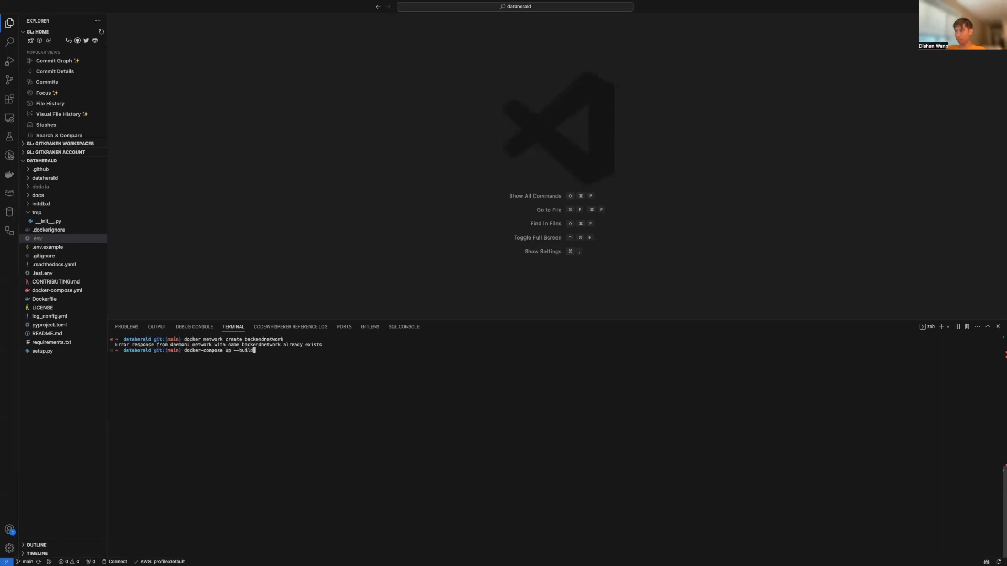
key("Return")
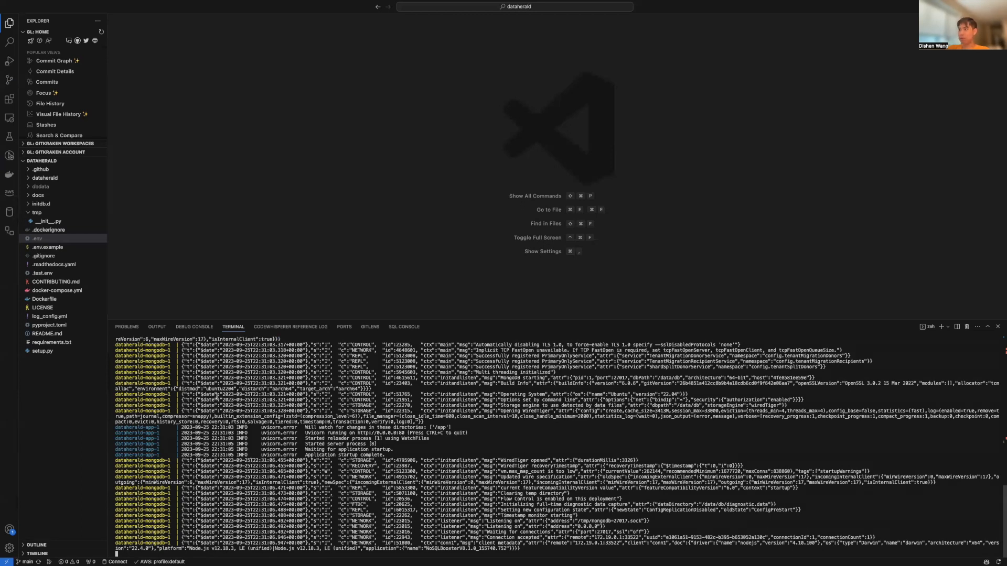
scroll(194, 398, "up", 2)
scroll(194, 398, "down", 2)
Run docker ps in a second terminal to confirm both containers are up
left_click(946, 326)
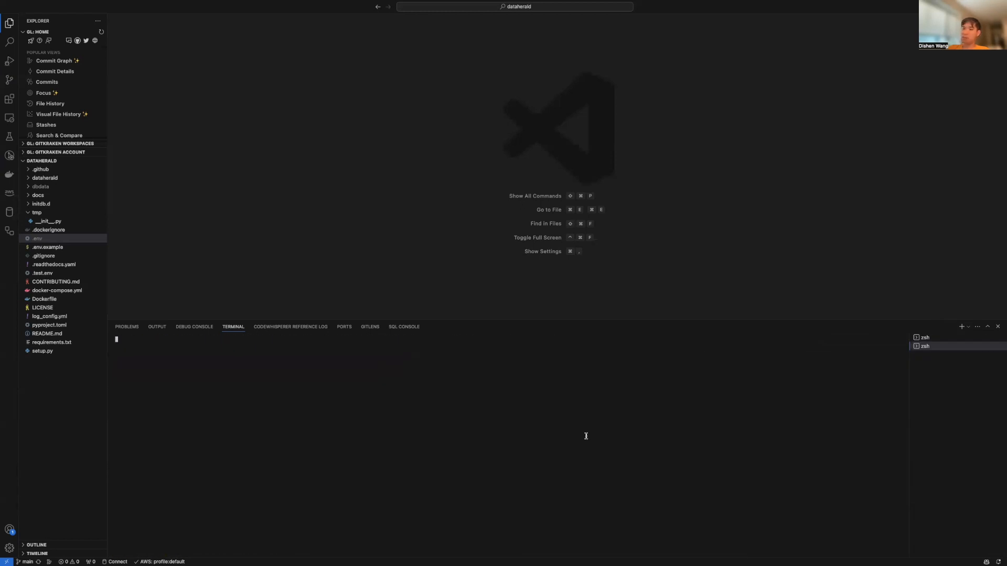
type("docker ps")
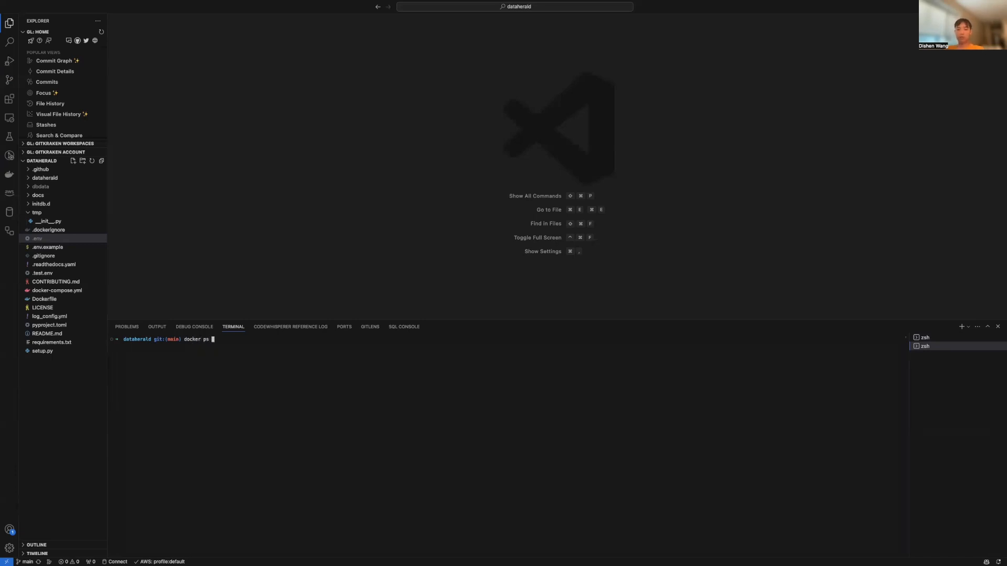
key("Return")
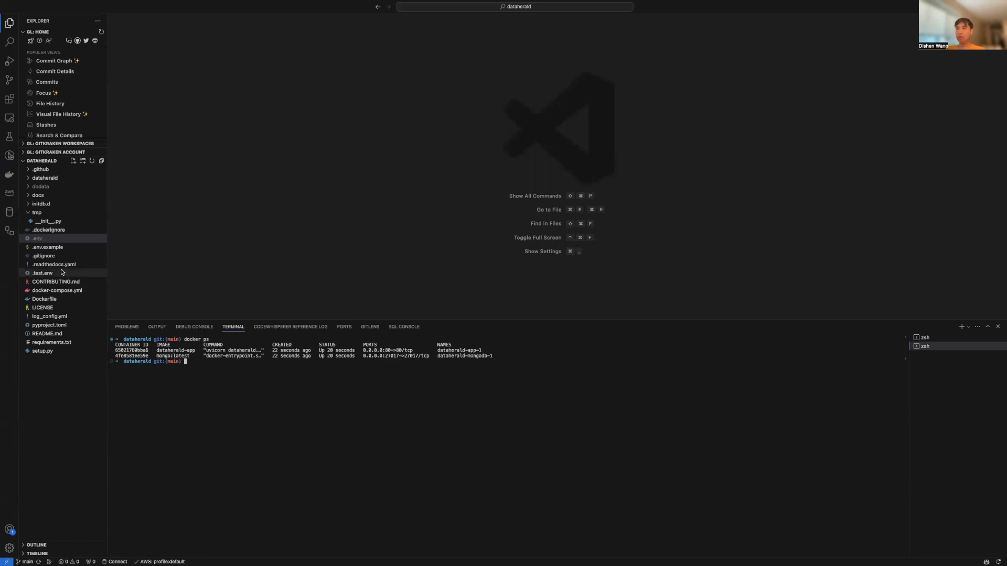
Switch desktop spaces to the Firefox window showing the Dataherald repository
key("ctrl+Left")
key("ctrl+Right")
key("ctrl+Left")
key("ctrl+Left")
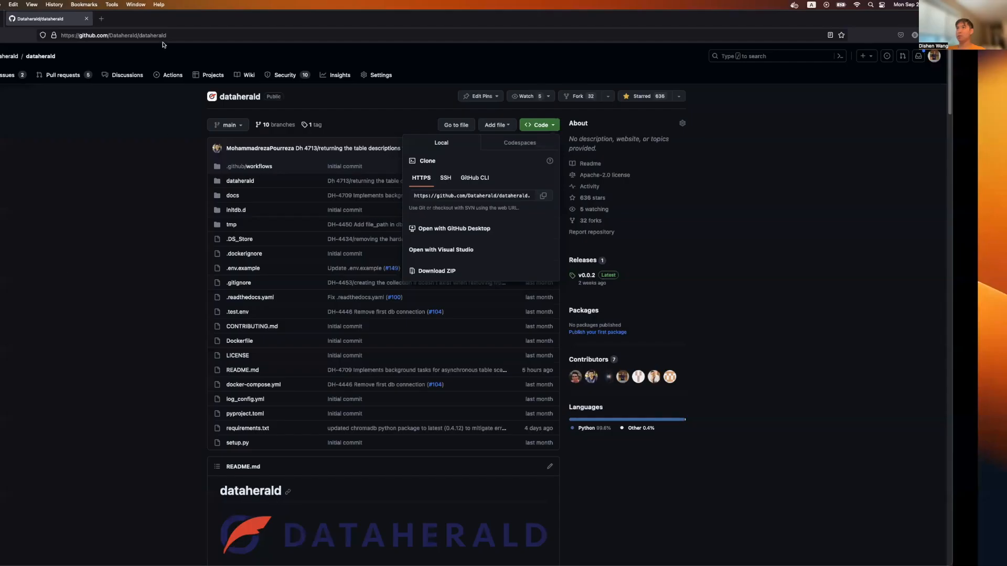
Load localhost:80/docs in a new Firefox tab
left_click(161, 20)
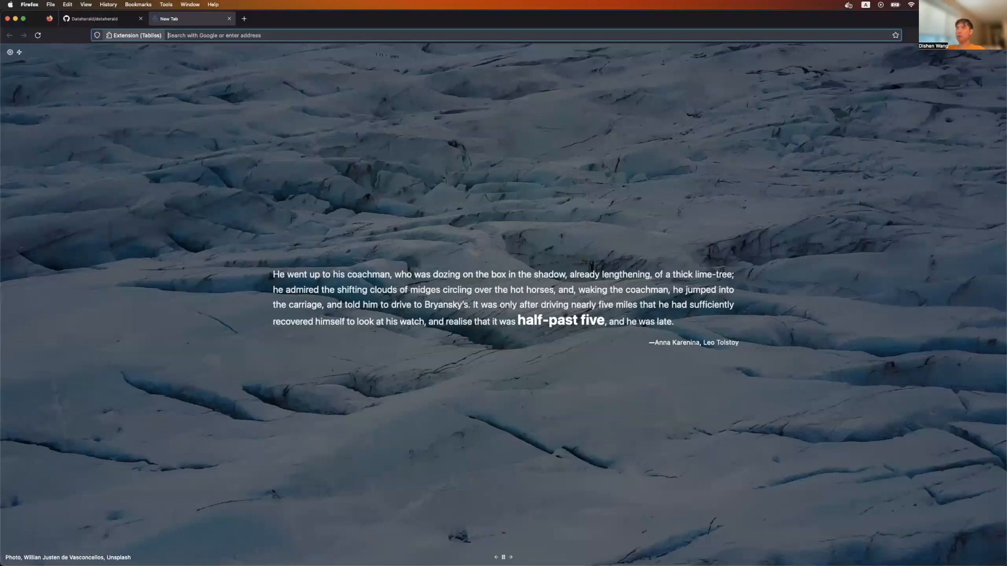
type("localhost:3100")
key("BackSpace")
key("BackSpace")
key("BackSpace")
key("BackSpace")
type("80/docs")
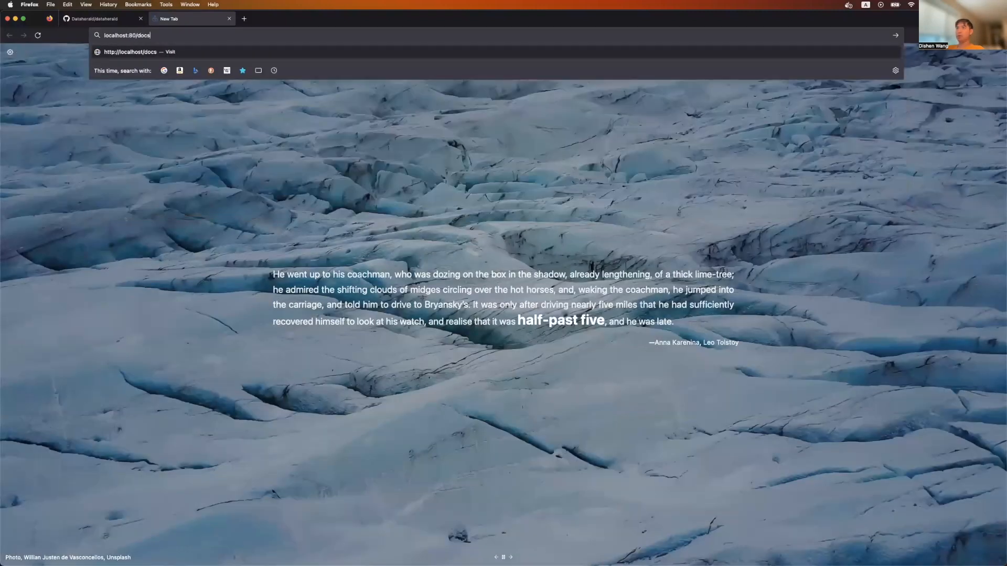
key("Return")
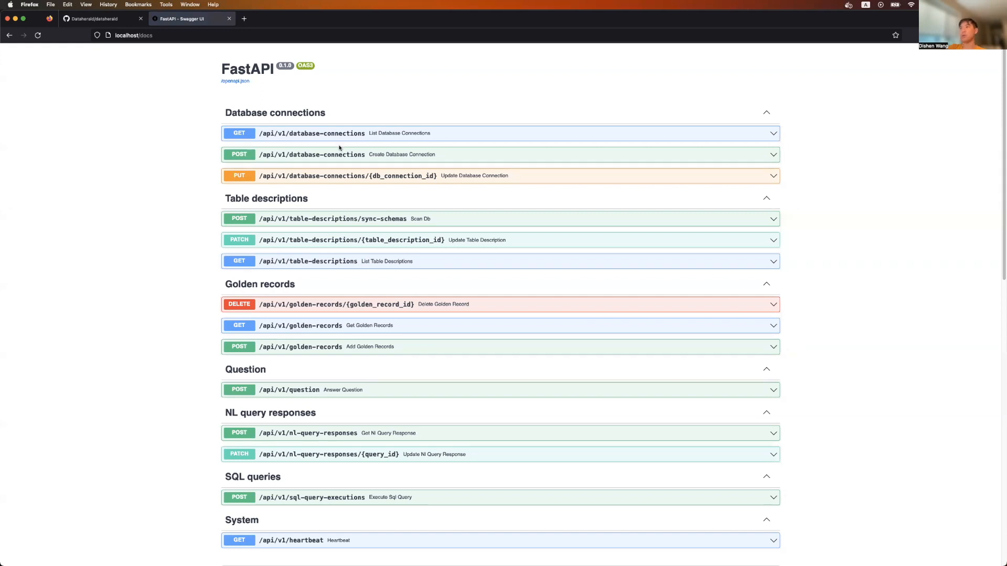
left_click(454, 157)
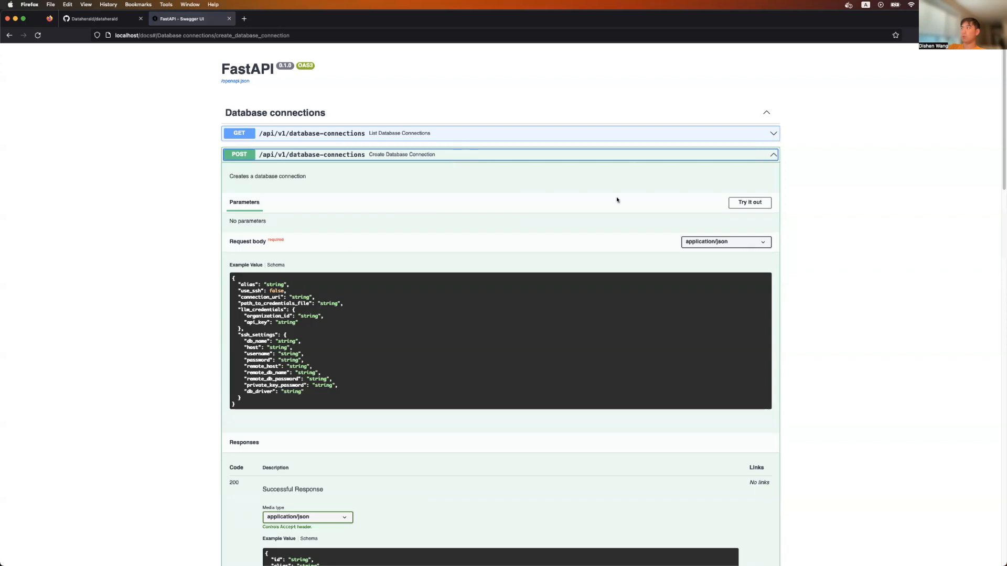
left_click(745, 205)
scroll(314, 333, "down", 2)
scroll(305, 337, "up", 1)
left_click_drag(244, 358, 228, 256)
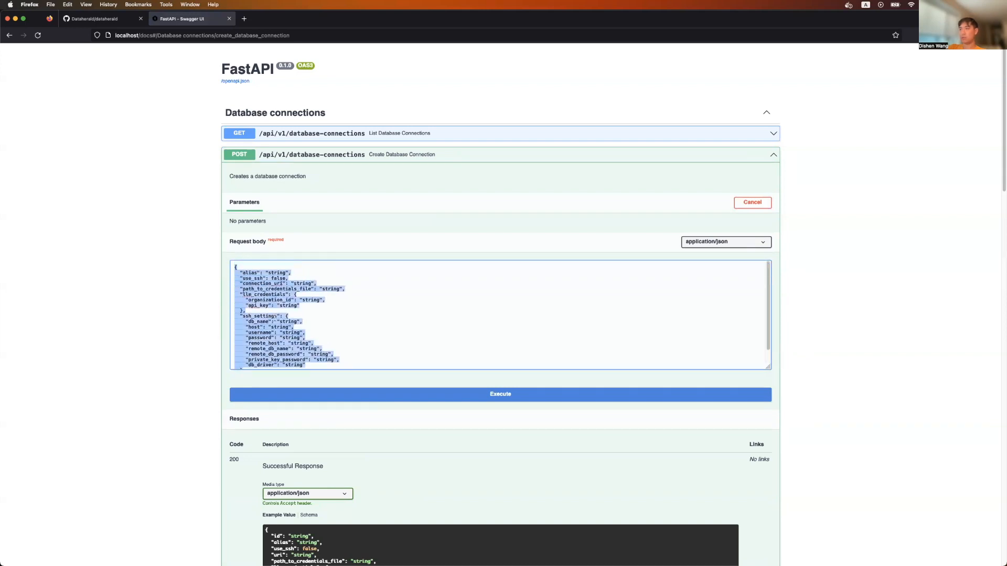
triple_click(303, 319)
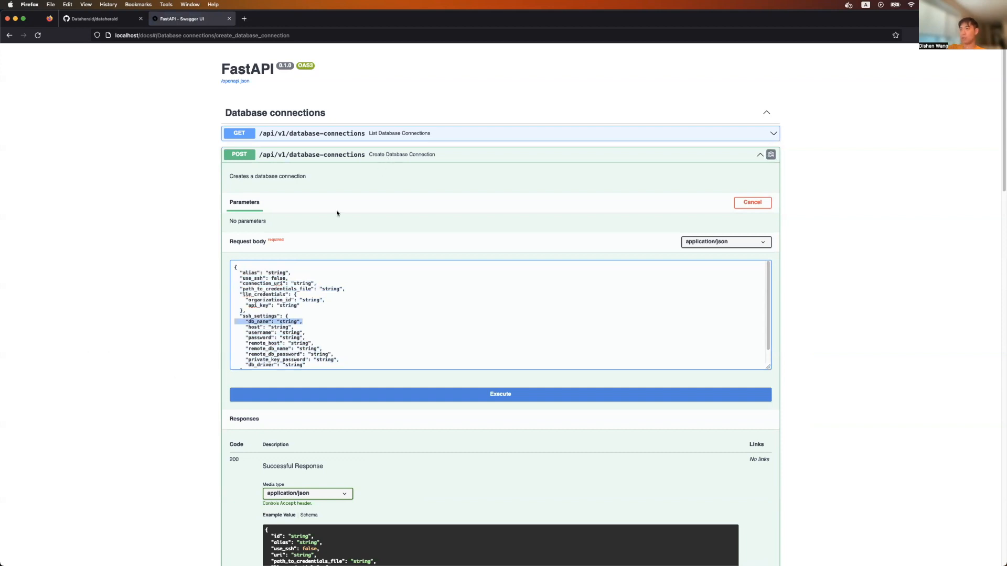
scroll(294, 325, "down", 1)
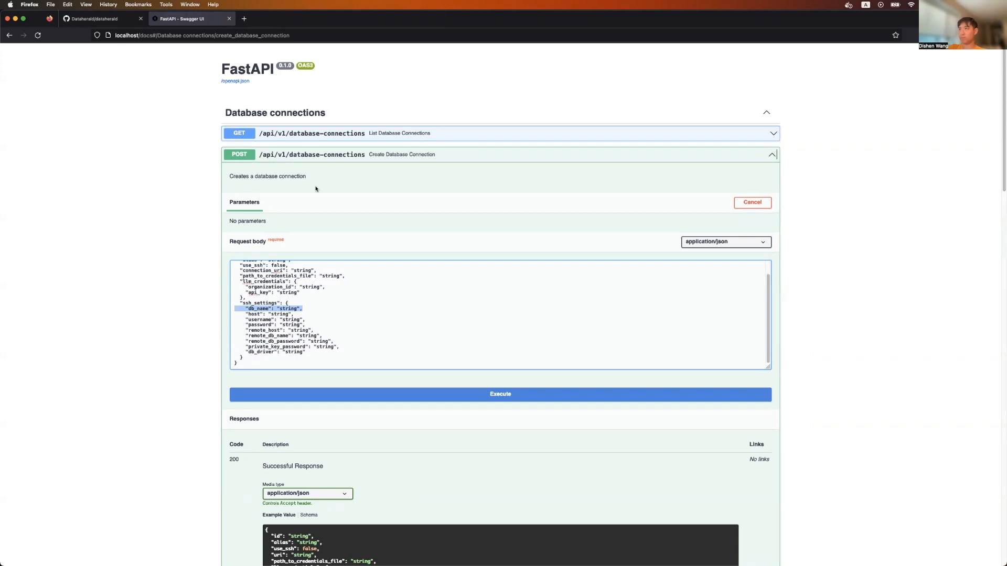
left_click(773, 154)
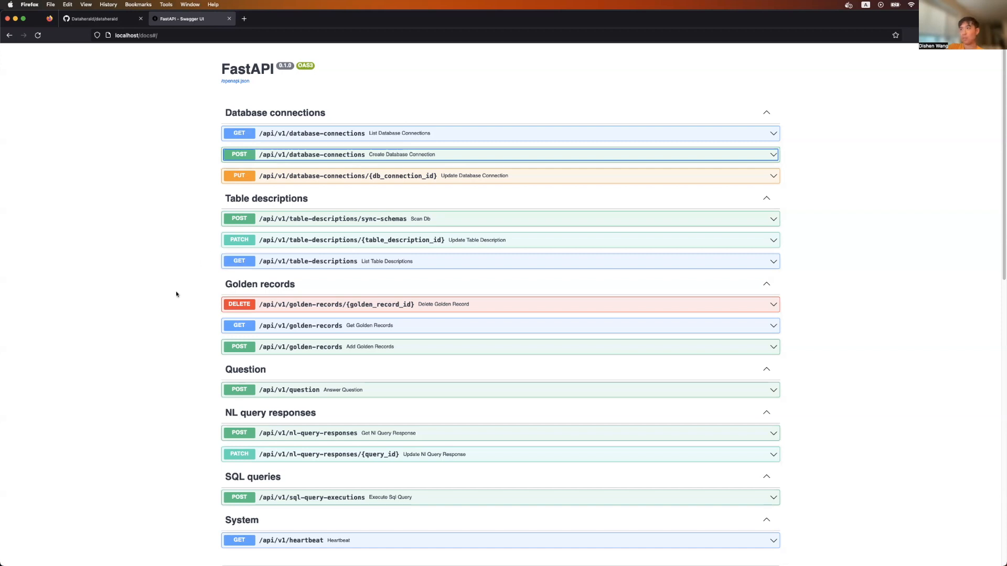
Expand POST sync-schemas, enable Try it out, and paste the connection ID as db_connection_id
scroll(176, 294, "down", 3)
scroll(162, 297, "up", 2)
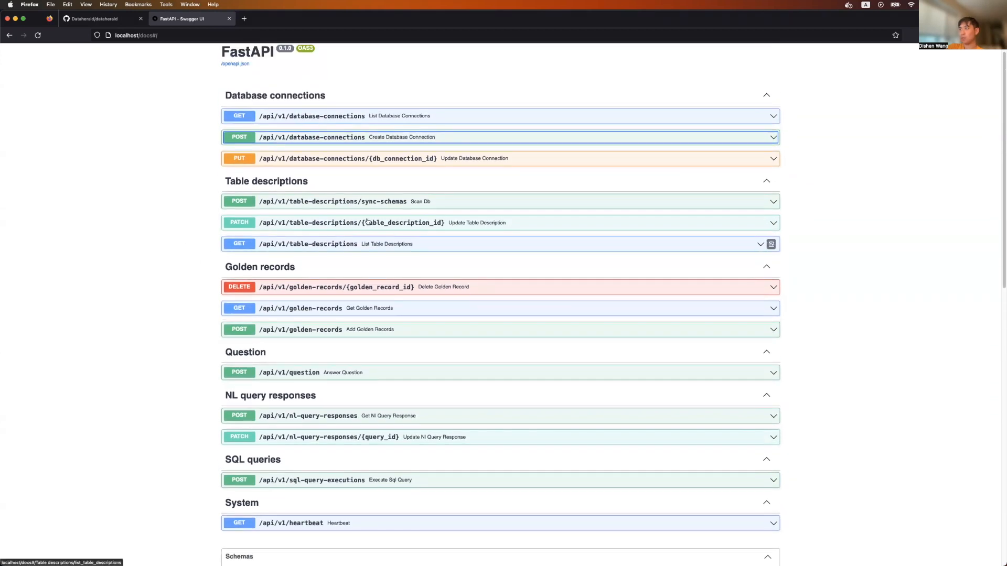
left_click(373, 206)
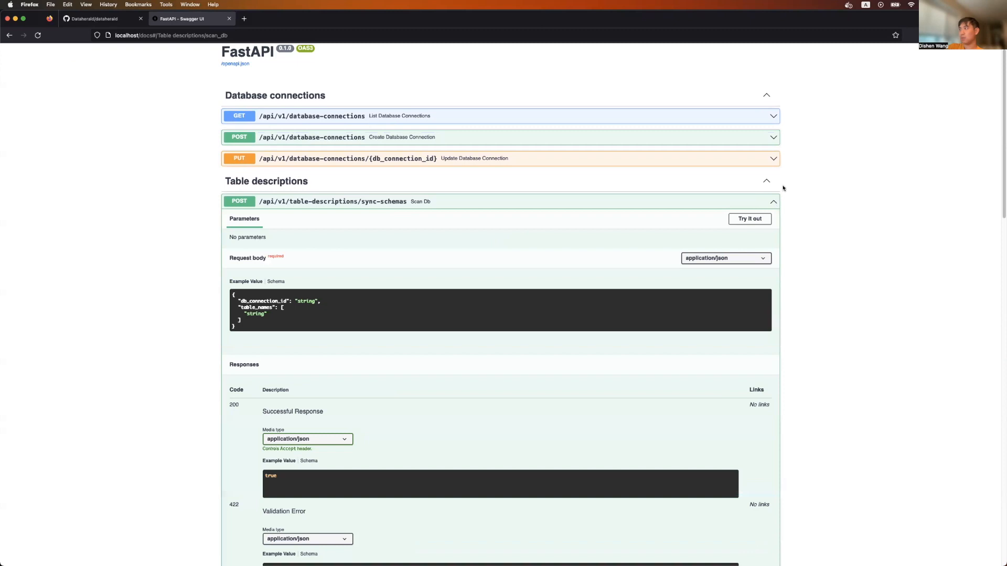
left_click(755, 219)
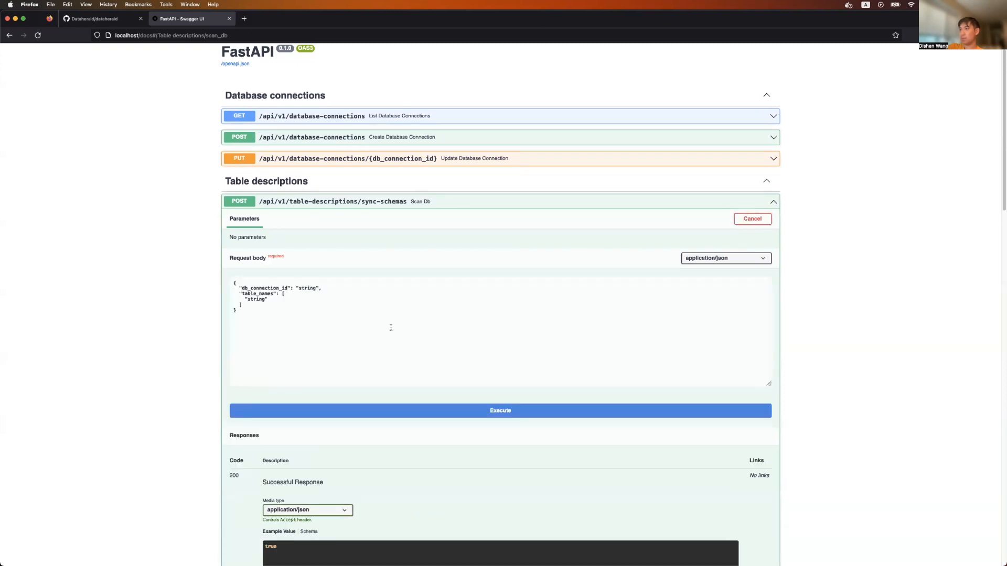
double_click(308, 288)
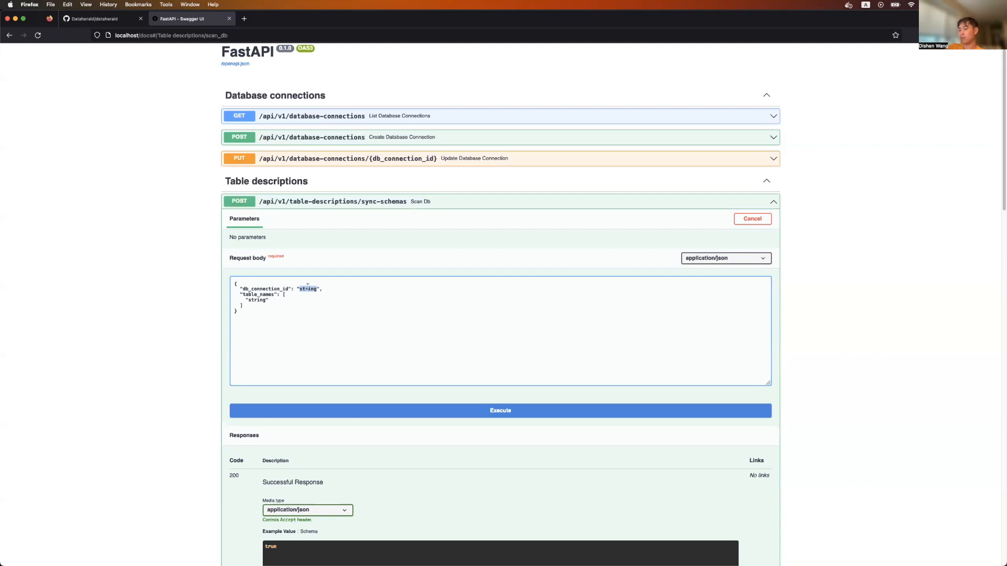
type("65320bf2d7ef820de4f8f366")
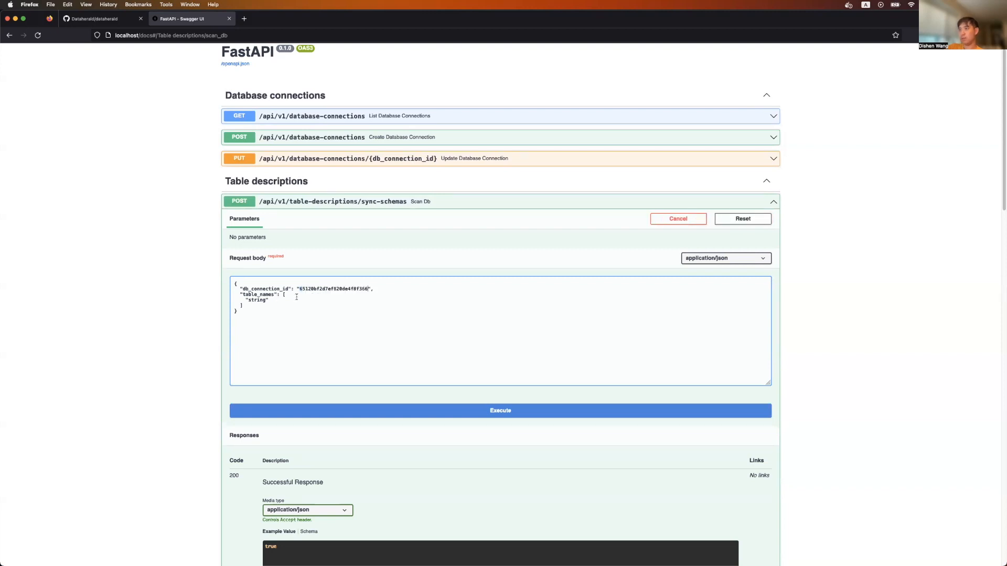
Delete the table_names array from the Scan Db request body
left_click_drag(251, 305, 214, 292)
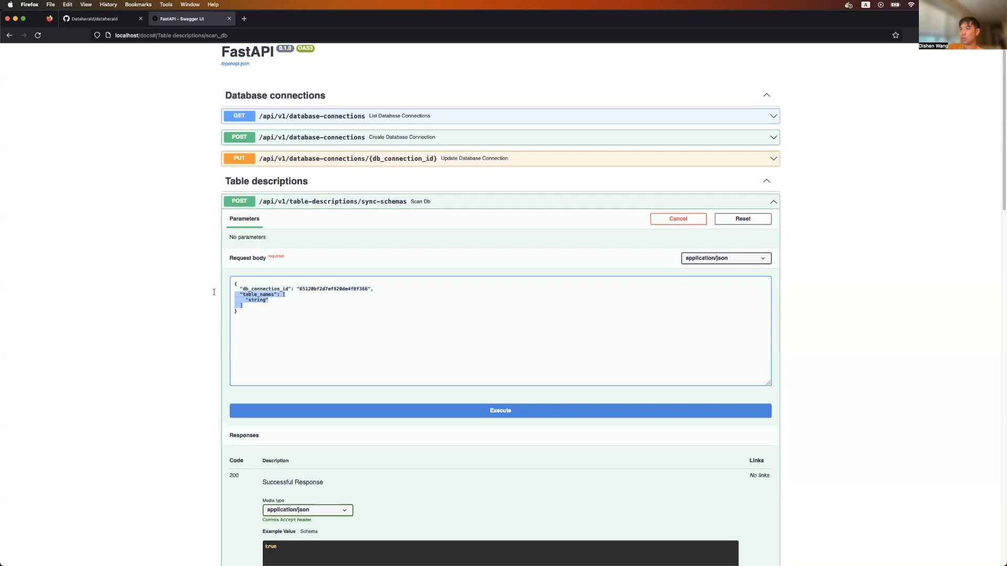
left_click(262, 300)
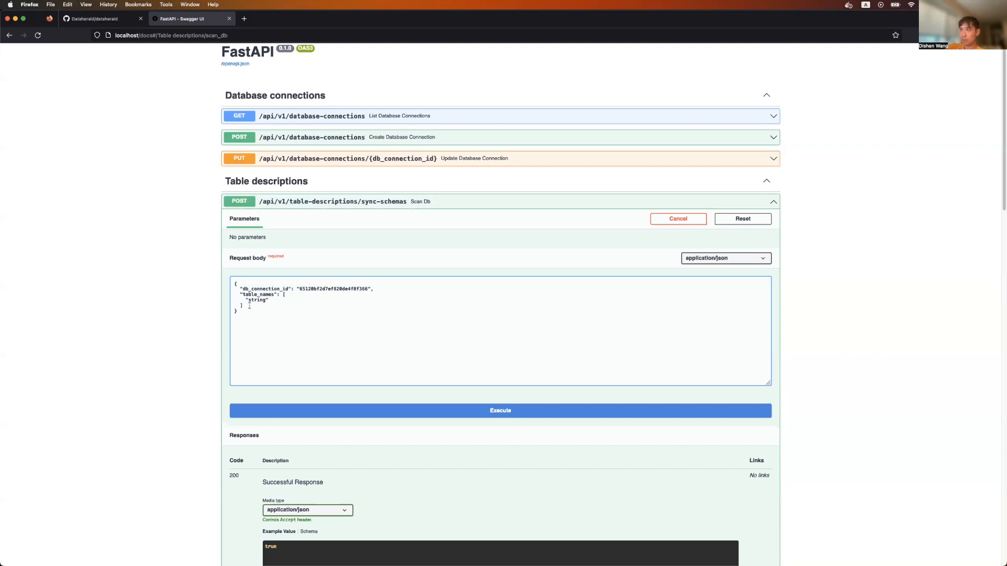
left_click_drag(251, 305, 223, 294)
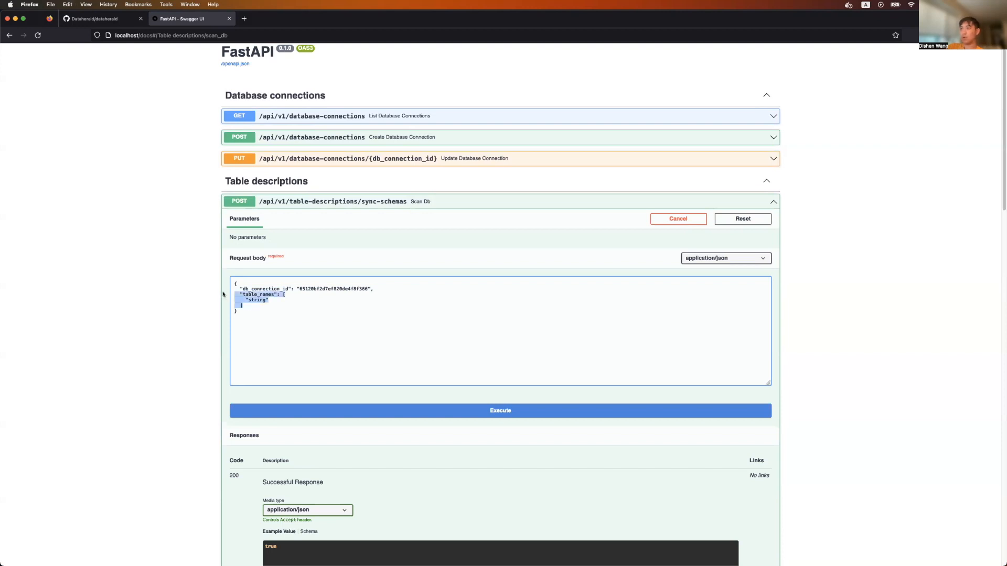
key("BackSpace")
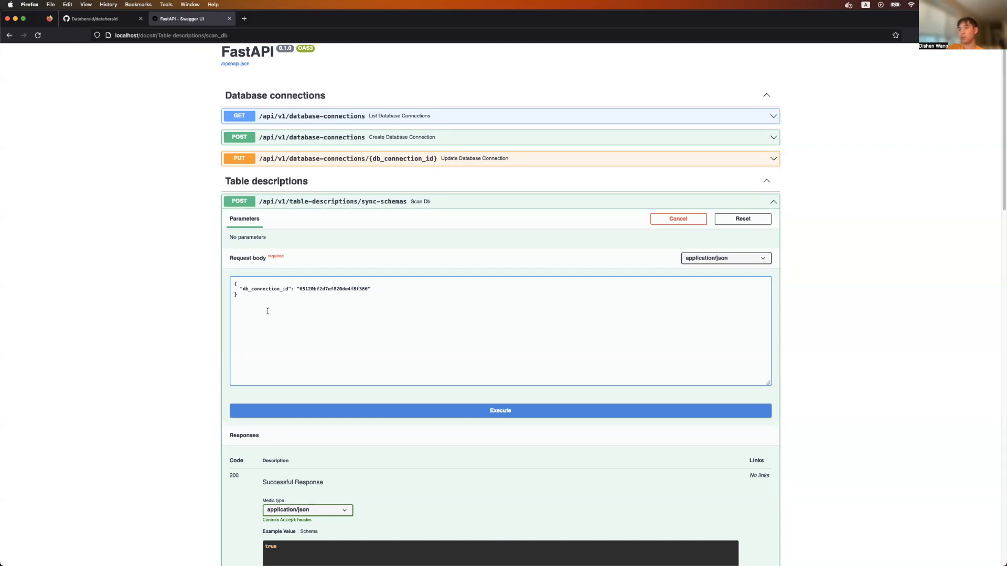
Re-delete the table_names block and send the Scan Db request
key("super+z")
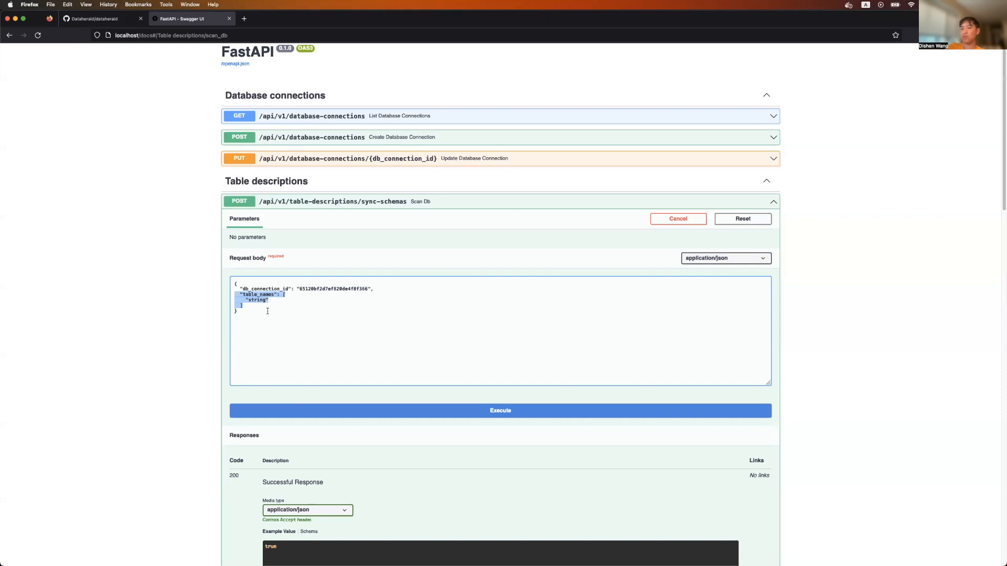
key("BackSpace")
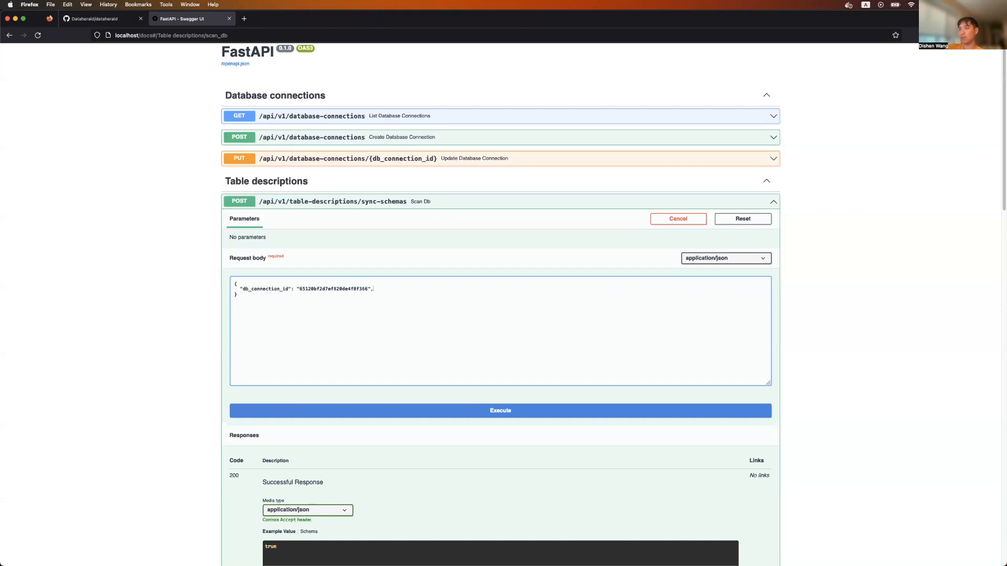
left_click(348, 411)
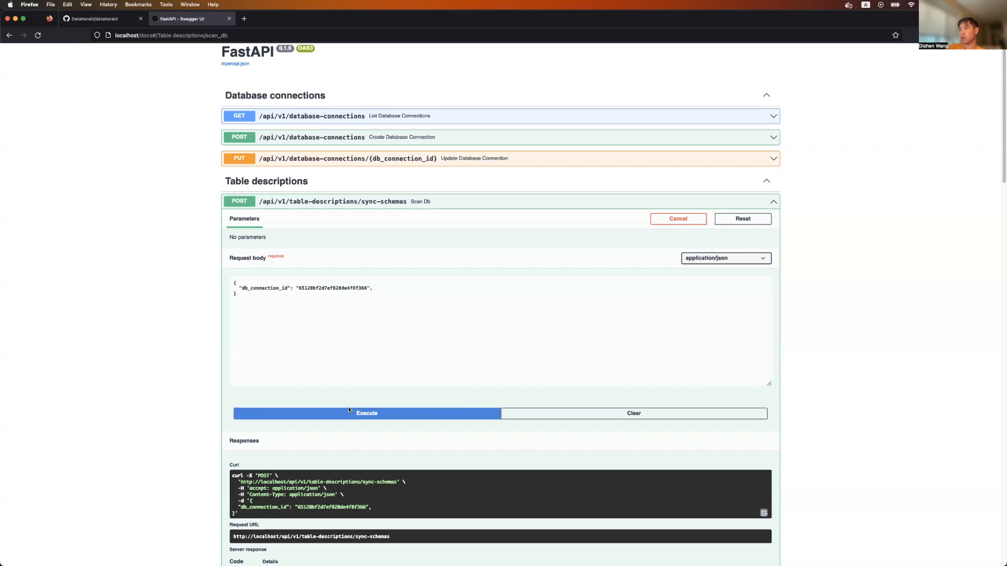
Remove the trailing comma from the body and re-execute the schema sync, awaiting the response
left_click(376, 290)
scroll(357, 342, "down", 5)
scroll(357, 342, "up", 4)
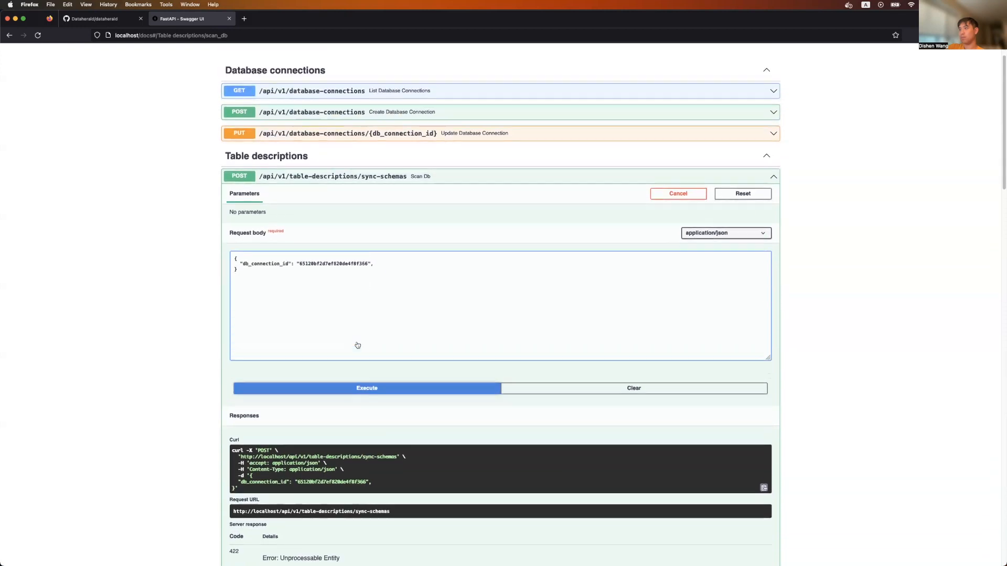
key("BackSpace")
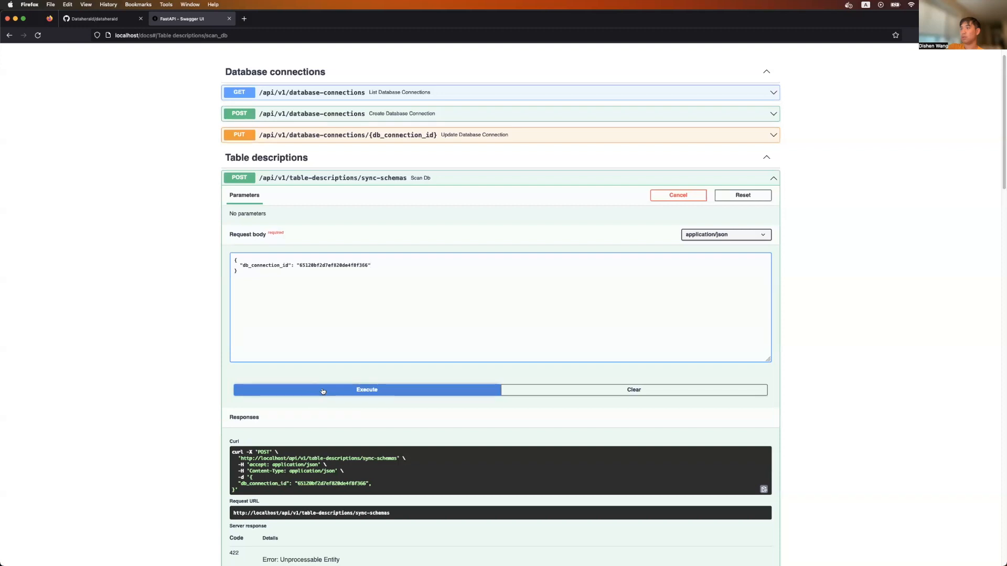
left_click(323, 391)
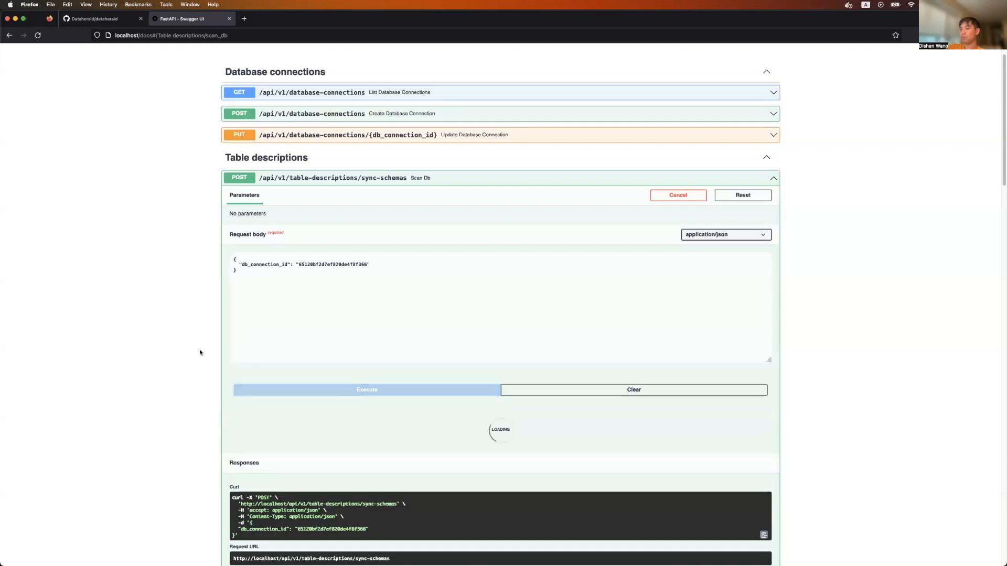
scroll(200, 353, "down", 1)
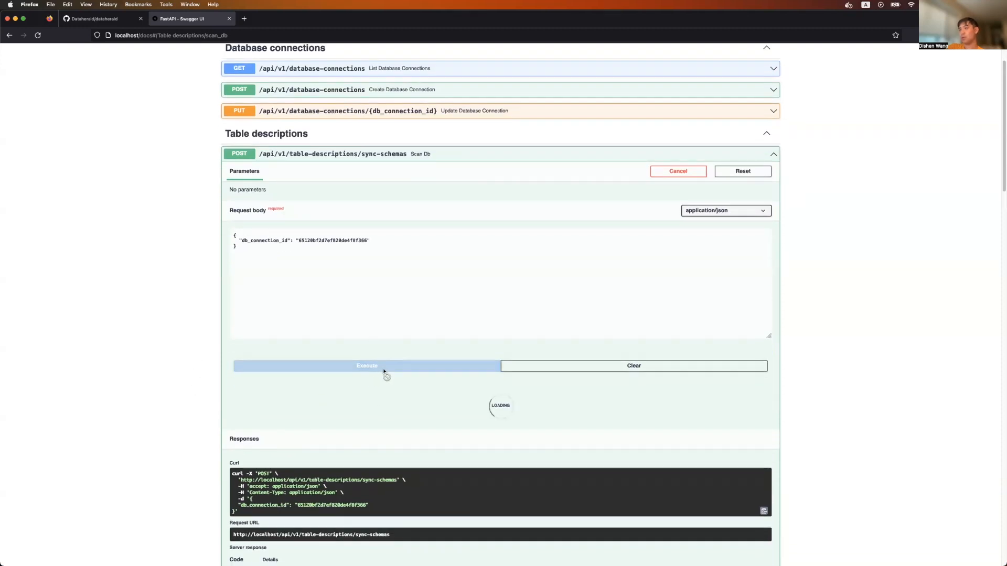
scroll(395, 391, "down", 2)
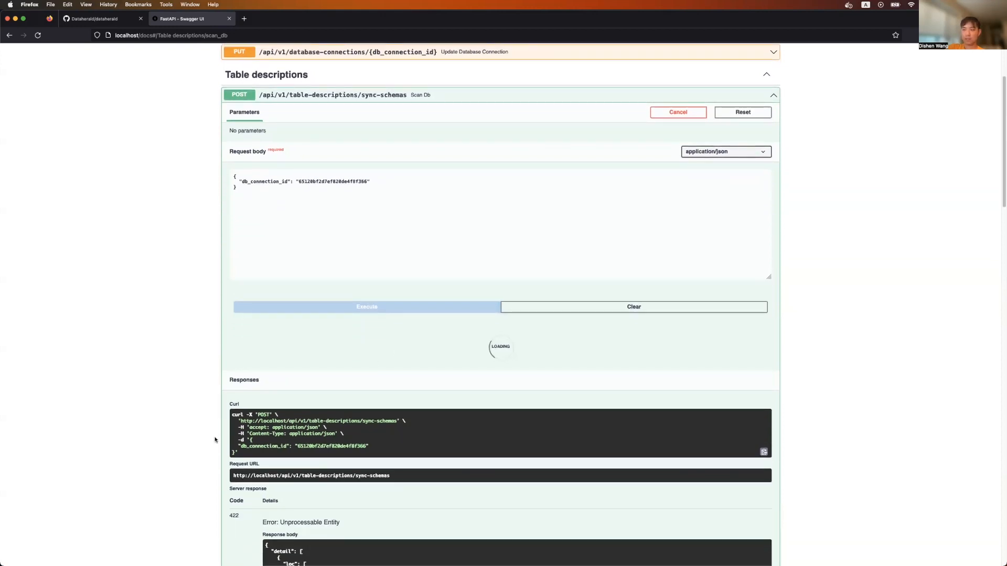
scroll(158, 379, "down", 1)
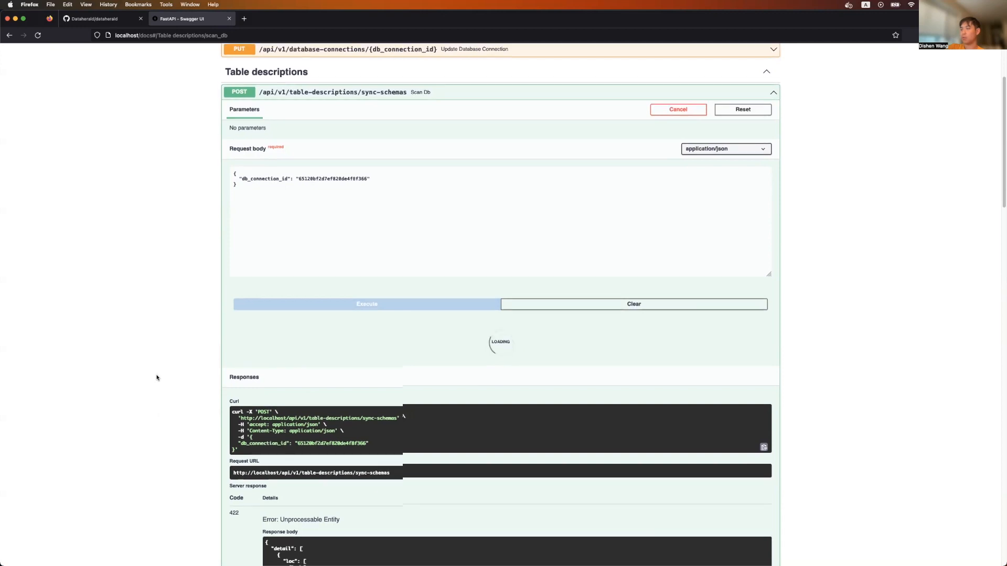
scroll(158, 378, "down", 1)
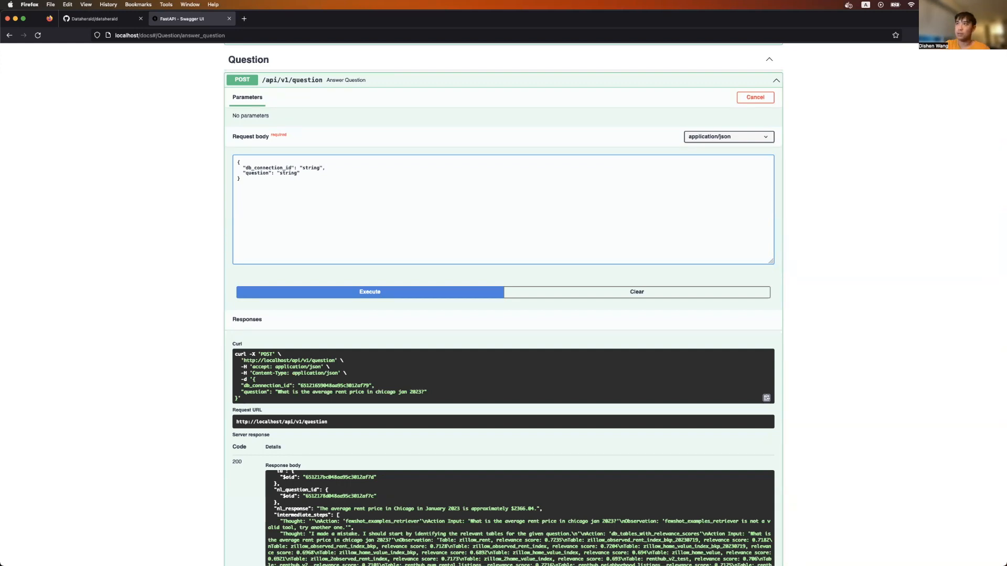
Paste the database connection ID and enter the question 'What is the average rent price in boston in feb 2022?'
double_click(311, 168)
key("super+v")
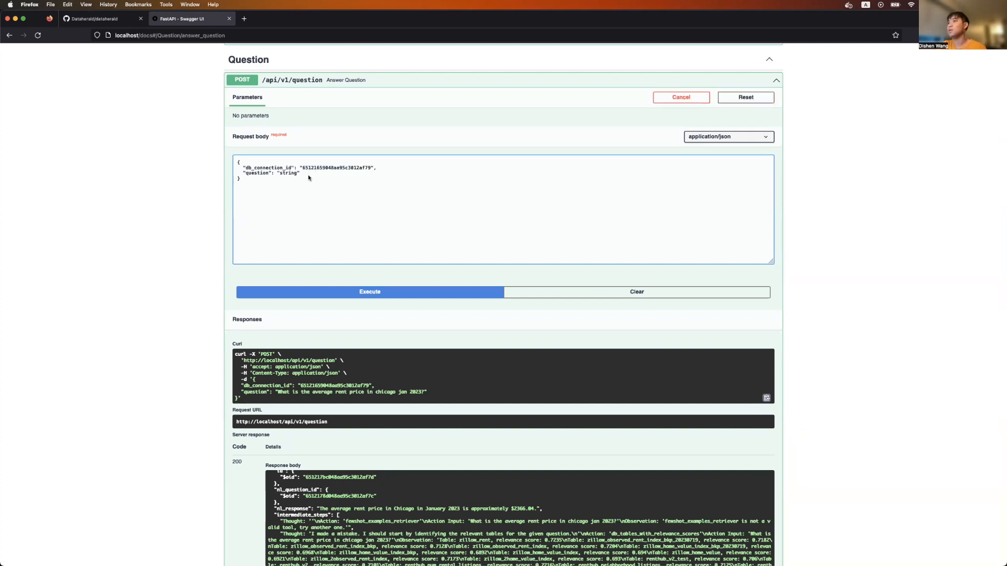
double_click(288, 173)
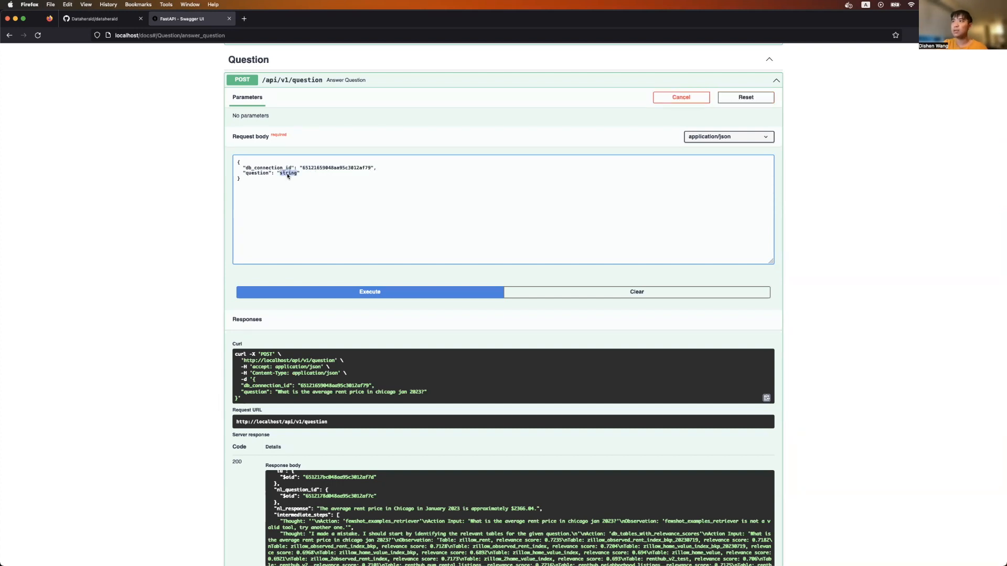
type("What")
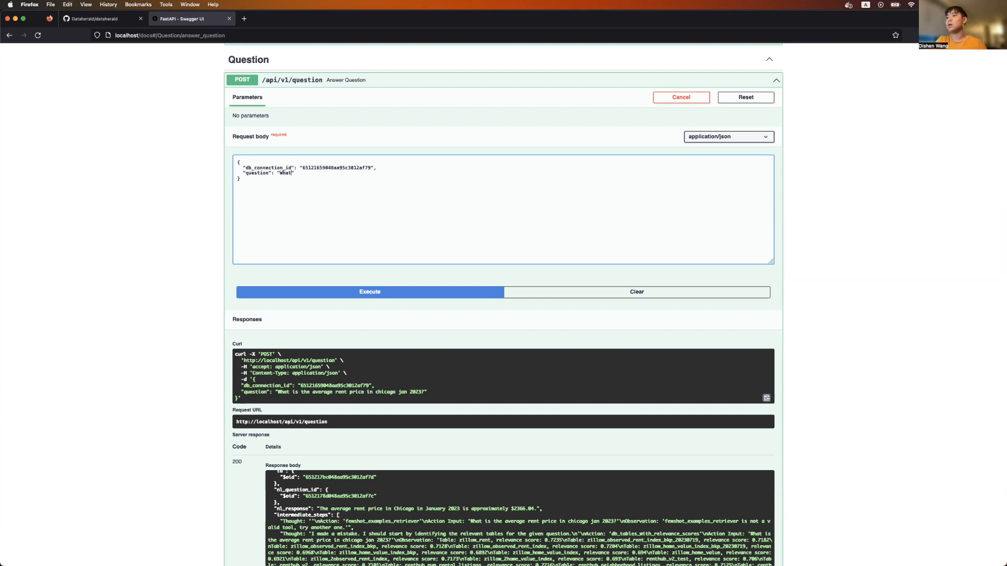
scroll(504, 304, "up", 3)
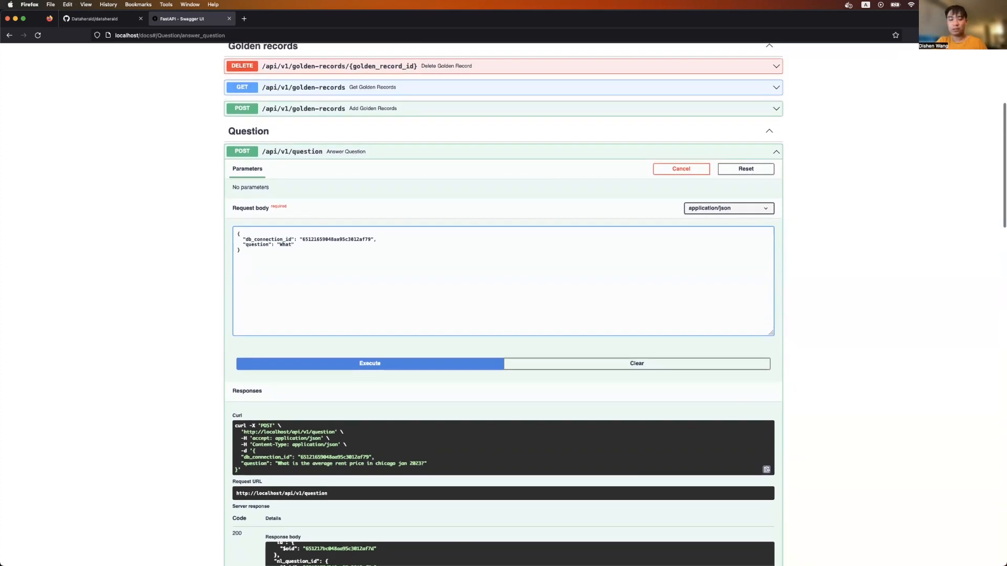
type("is the aver age")
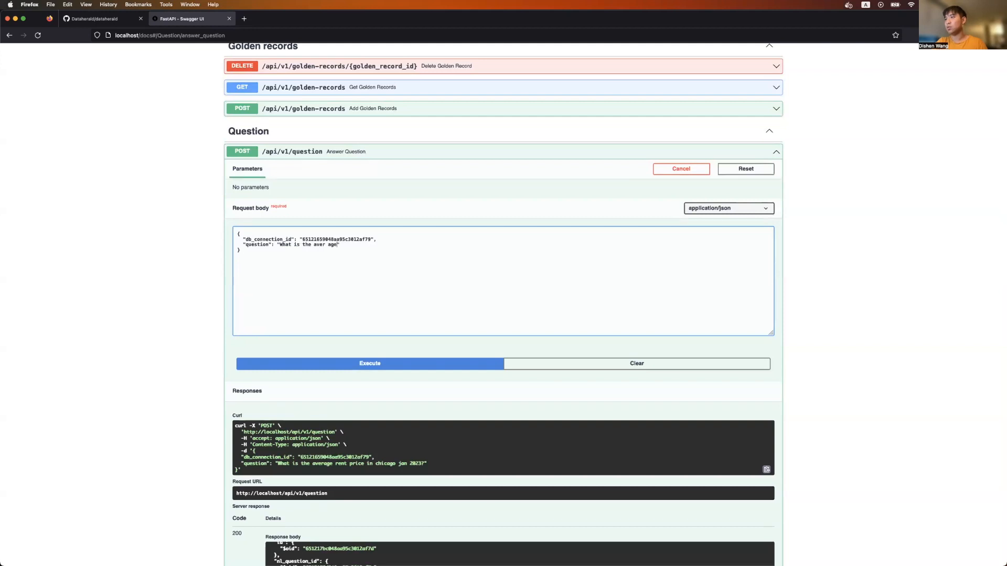
key("BackSpace")
key("BackSpace")
key("BackSpace")
type("ge ")
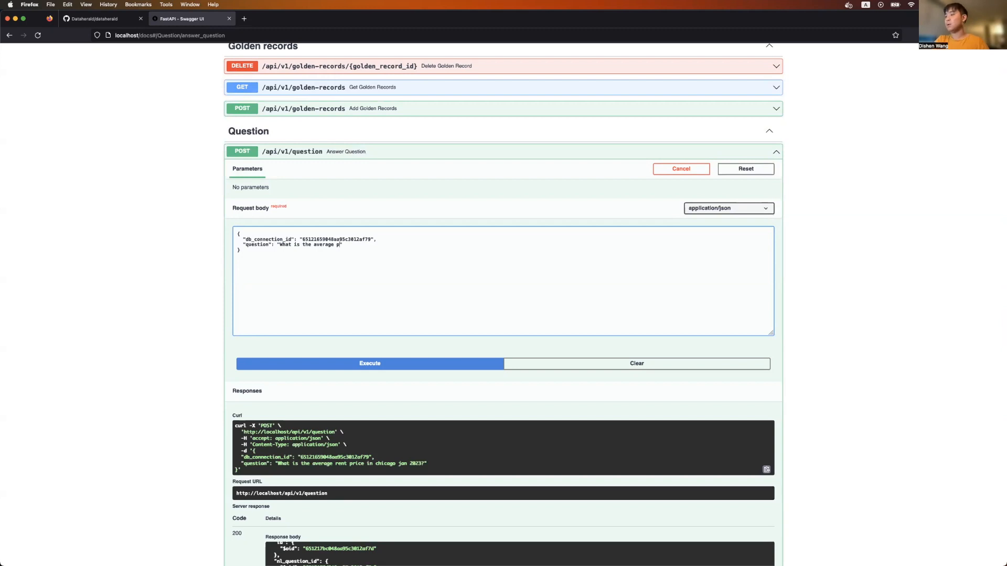
type("rent price in ")
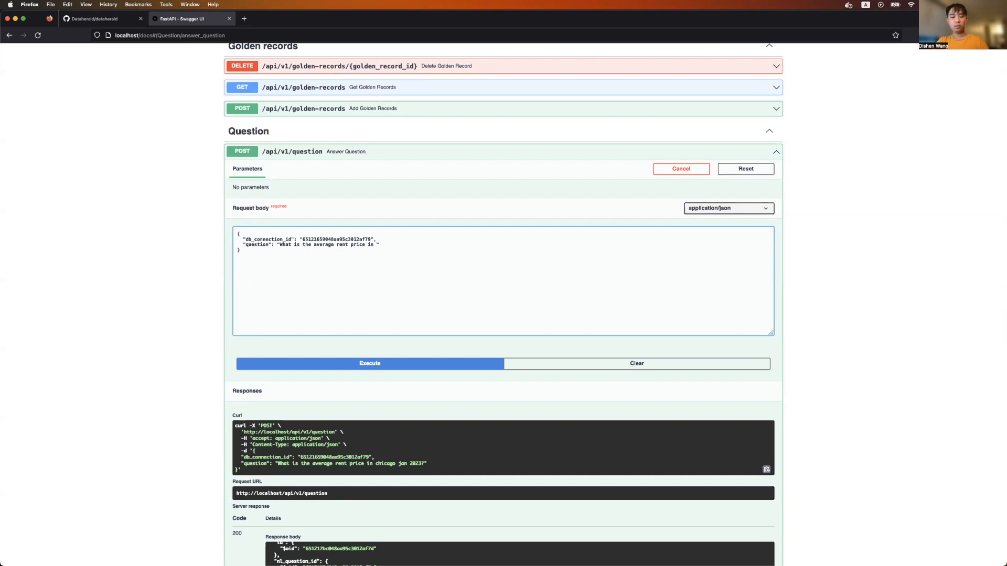
type("boston ")
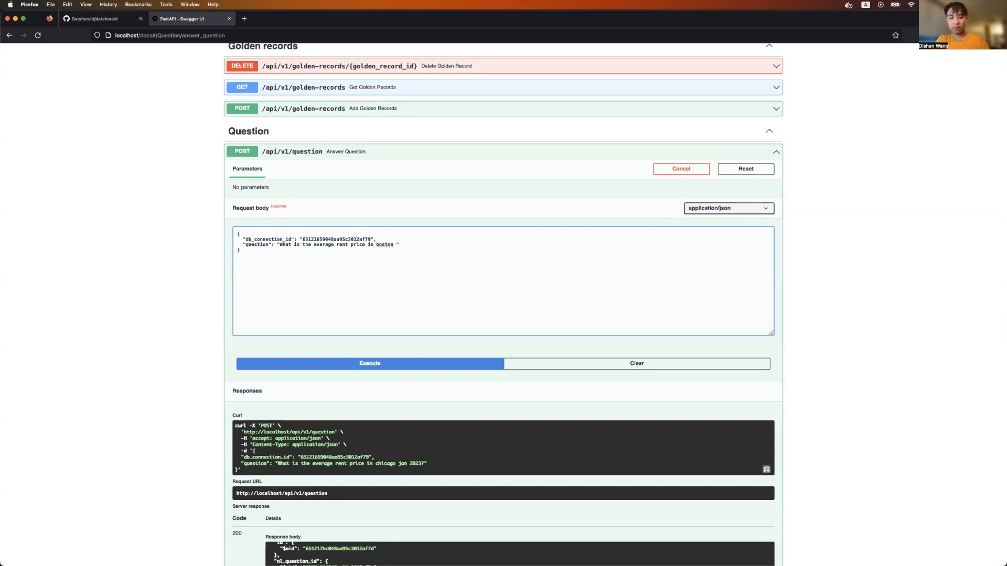
type("in")
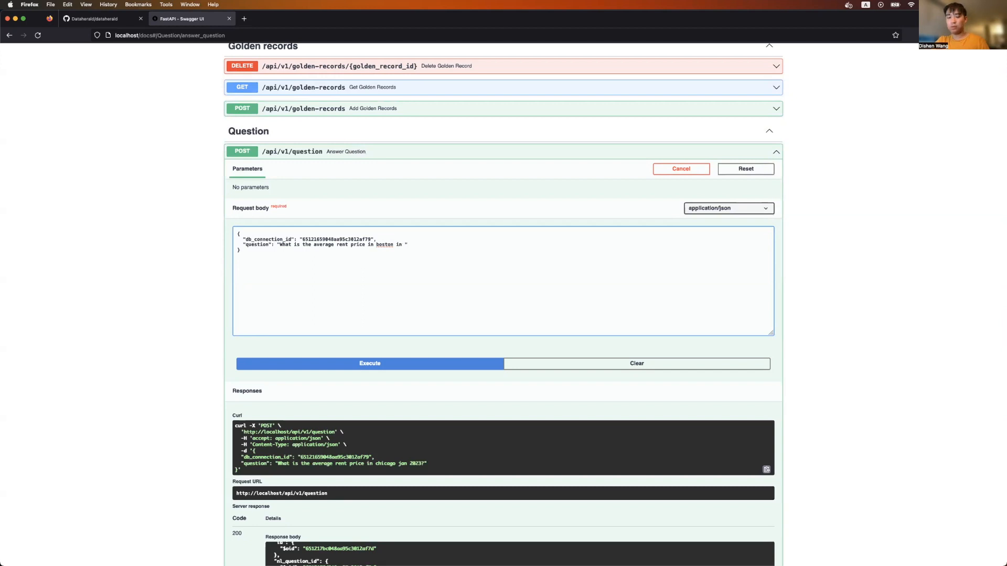
type(" feb 2022?")
Execute the Boston rent question and switch to the desktop showing the server log
left_click(332, 367)
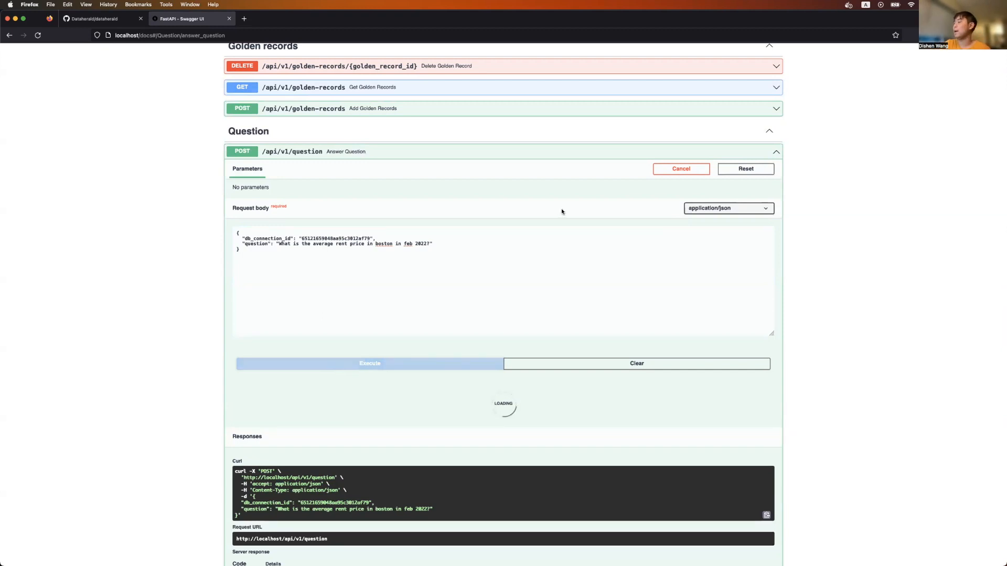
key("ctrl+Right")
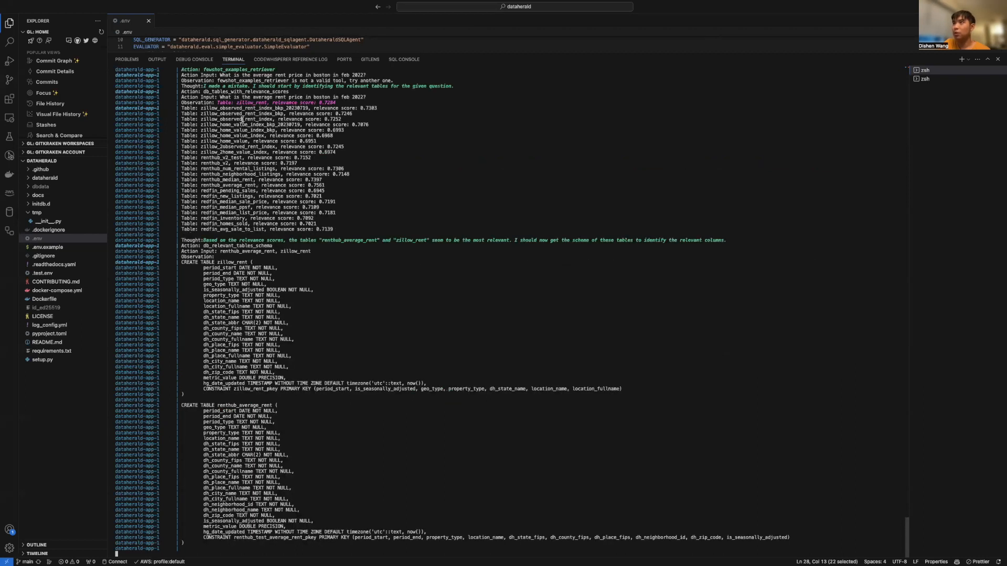
Review the agent log, highlighting Boston in the entity check and similar-city matches, then return to Swagger
scroll(277, 252, "up", 4)
scroll(215, 360, "down", 4)
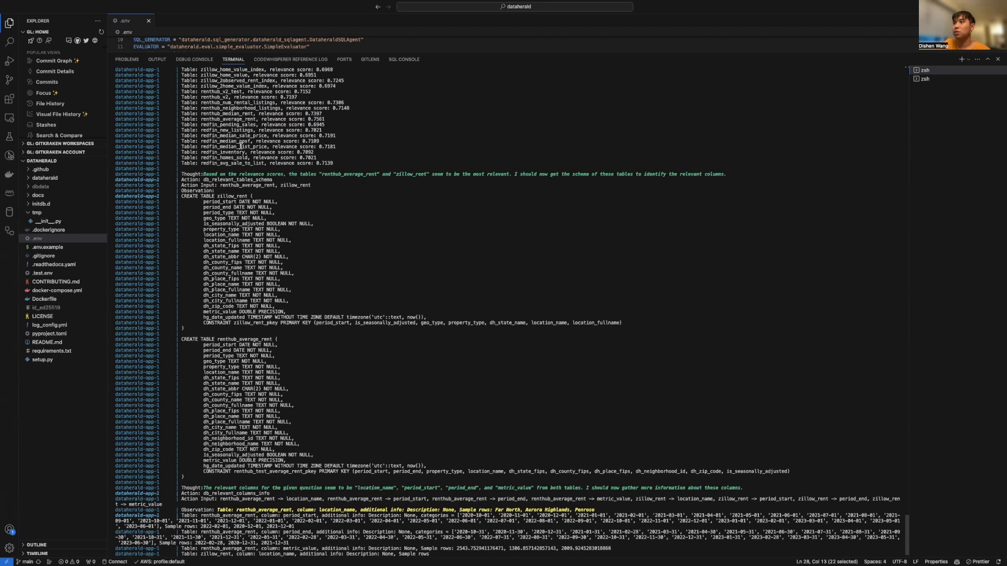
scroll(213, 175, "up", 2)
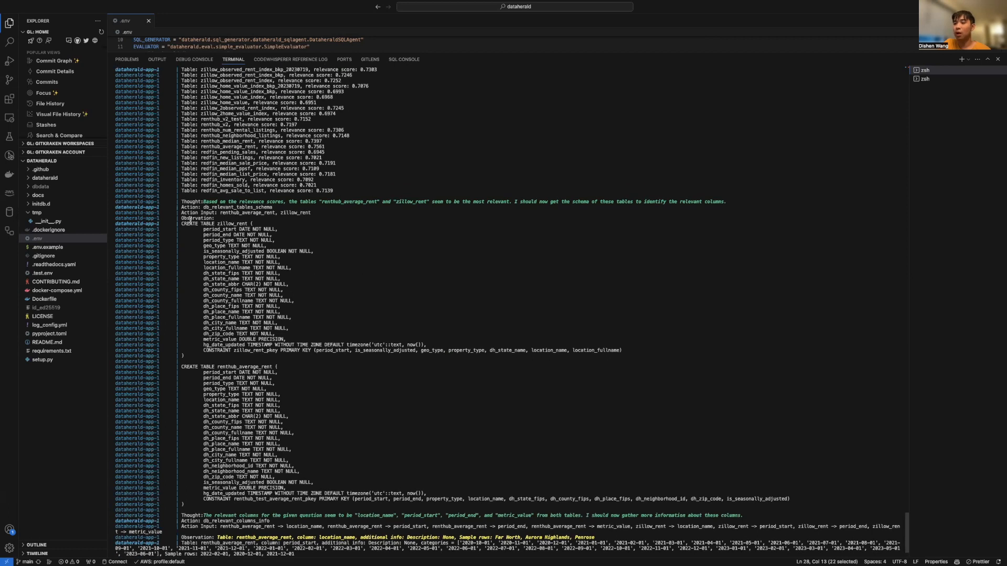
scroll(190, 221, "down", 4)
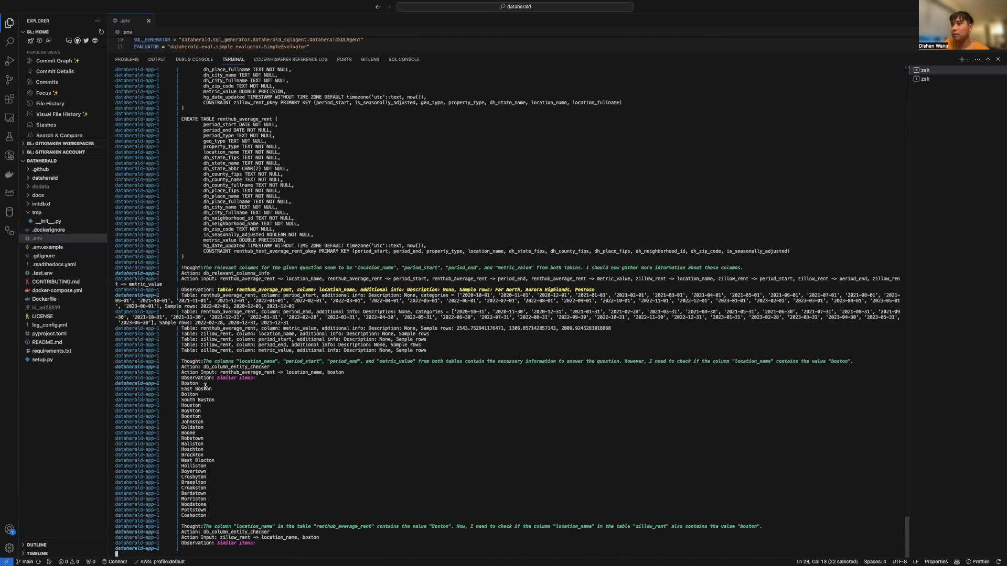
double_click(332, 374)
left_click_drag(213, 517, 187, 408)
double_click(192, 383)
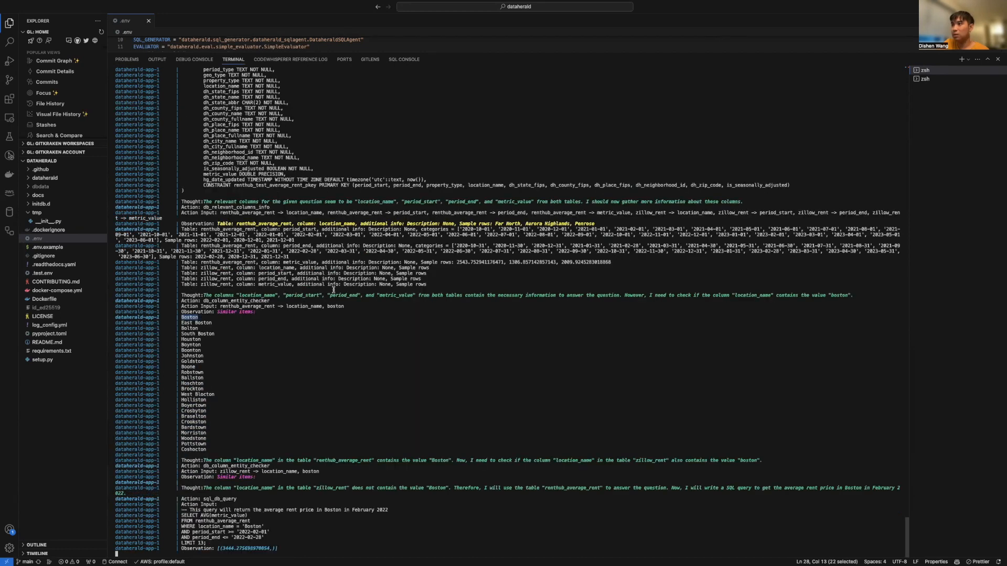
scroll(204, 240, "up", 1)
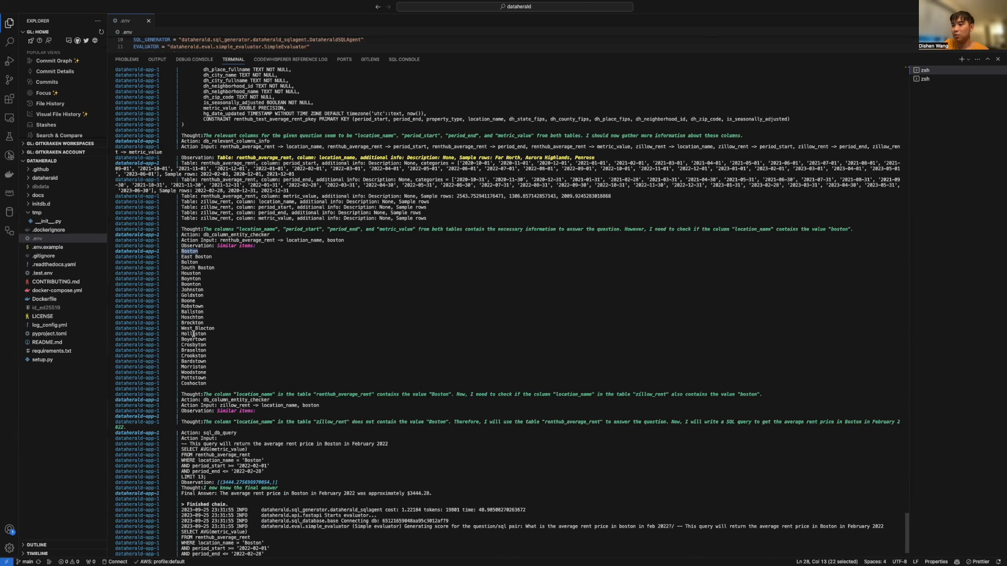
key("ctrl+Left")
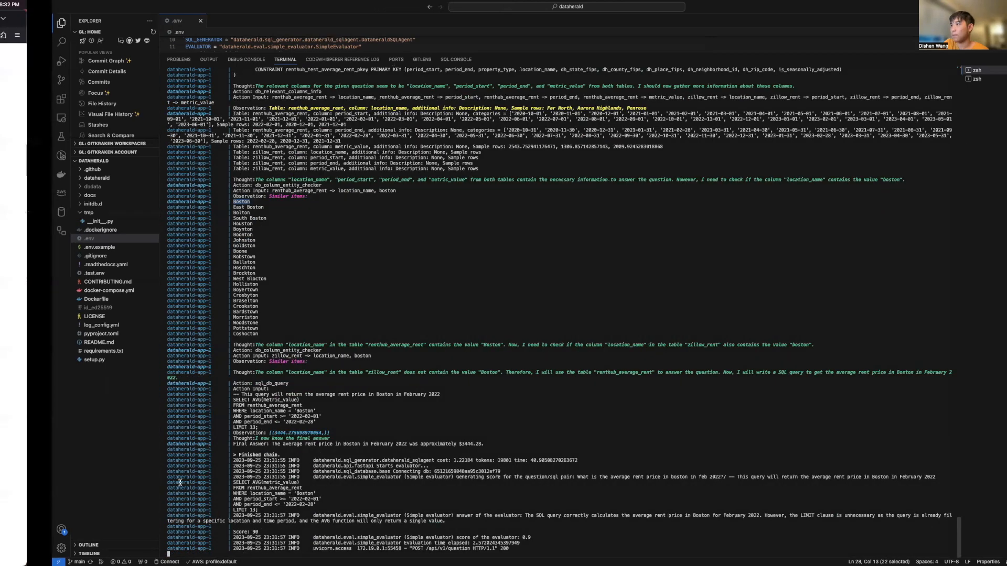
scroll(200, 344, "down", 6)
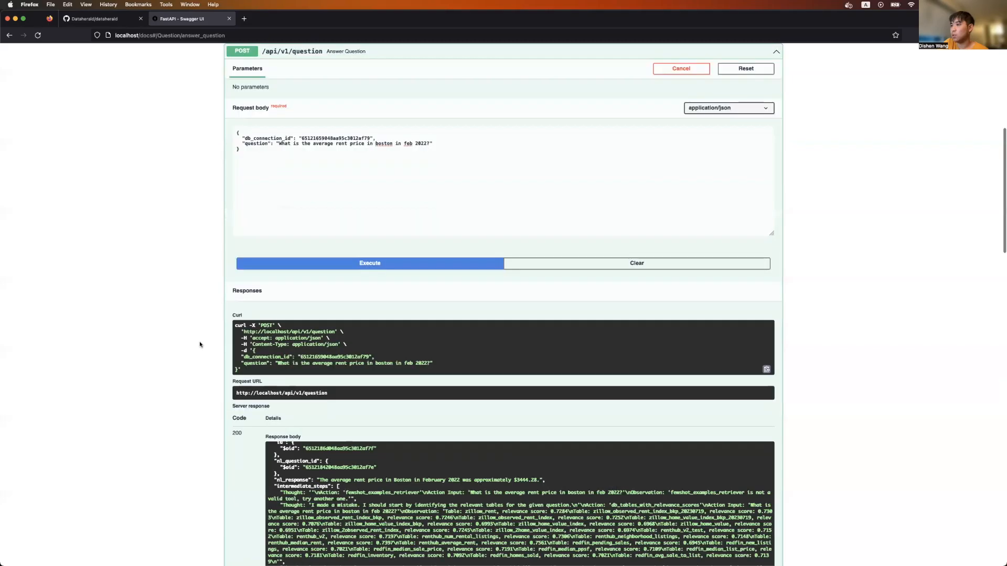
scroll(295, 388, "up", 2)
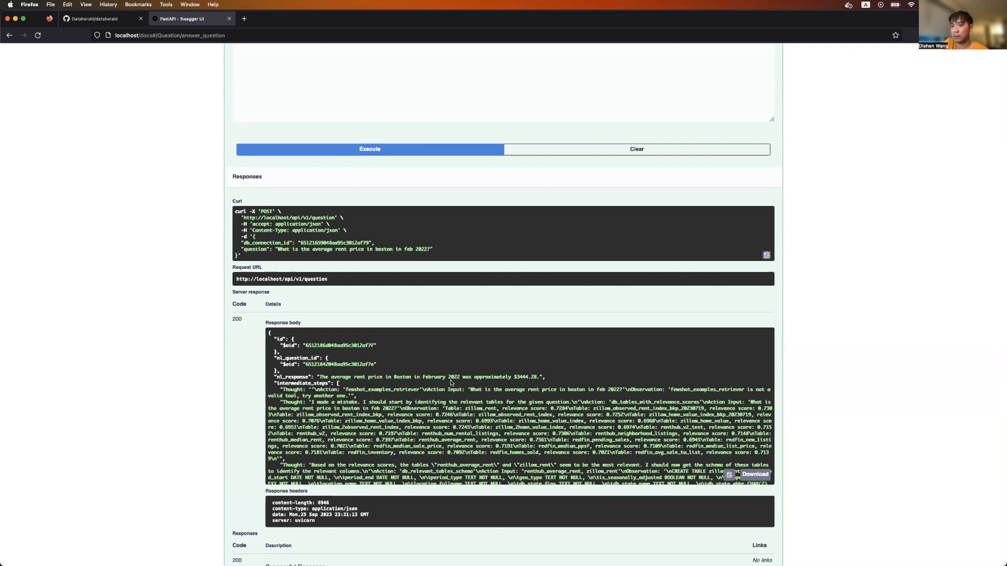
scroll(169, 351, "up", 1)
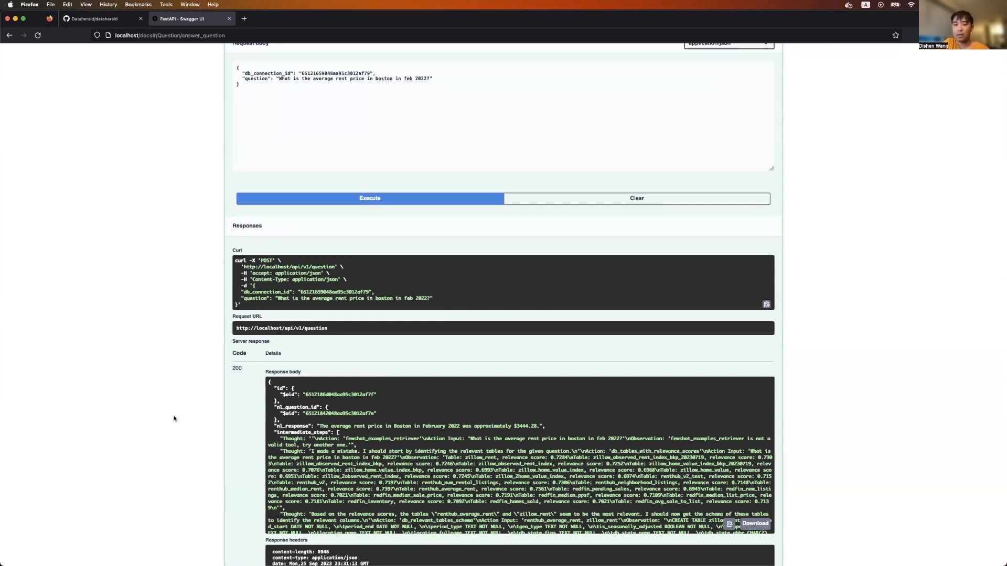
scroll(174, 418, "up", 5)
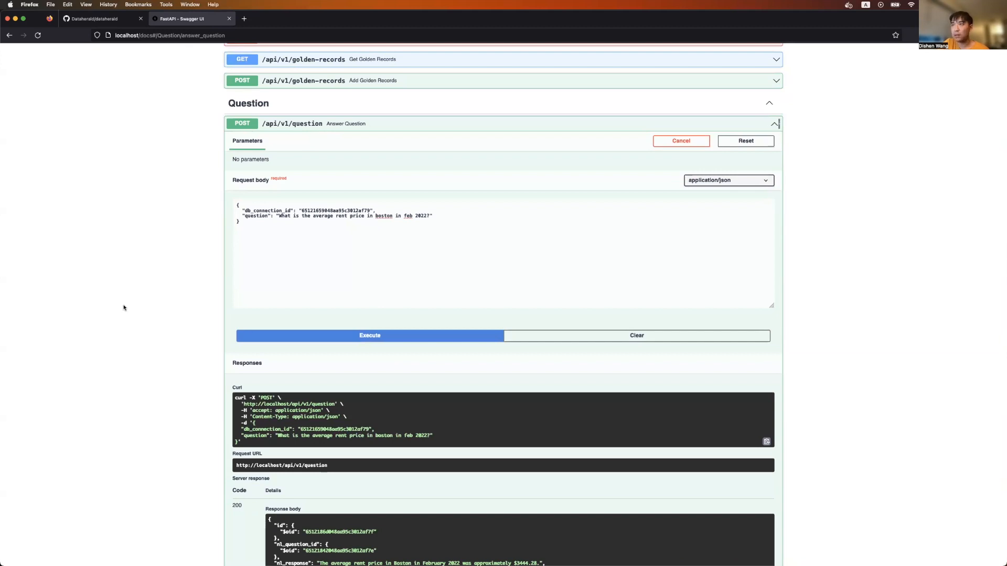
scroll(124, 305, "up", 1)
scroll(124, 307, "up", 1)
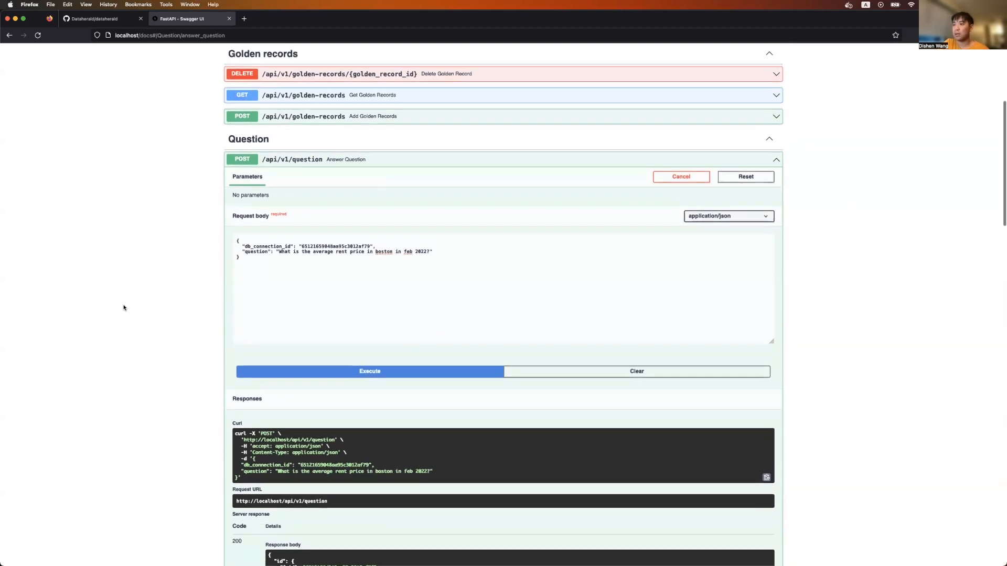
scroll(124, 308, "up", 1)
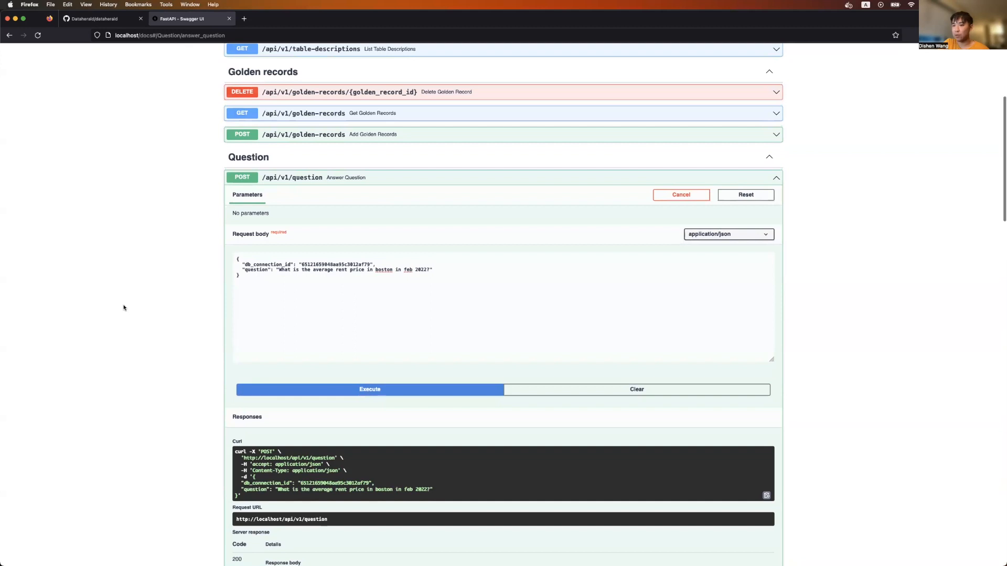